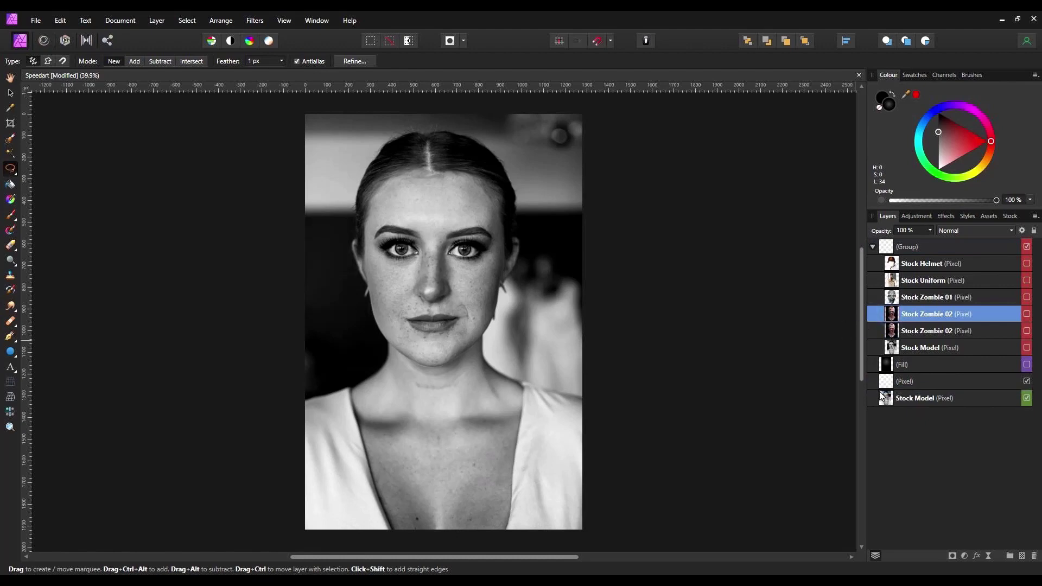
Place the duplicated Stock Zombie 02 layer directly above Stock Model and cut away its black background with a brush selection
right_click(892, 380)
left_click(803, 366)
left_click(10, 139)
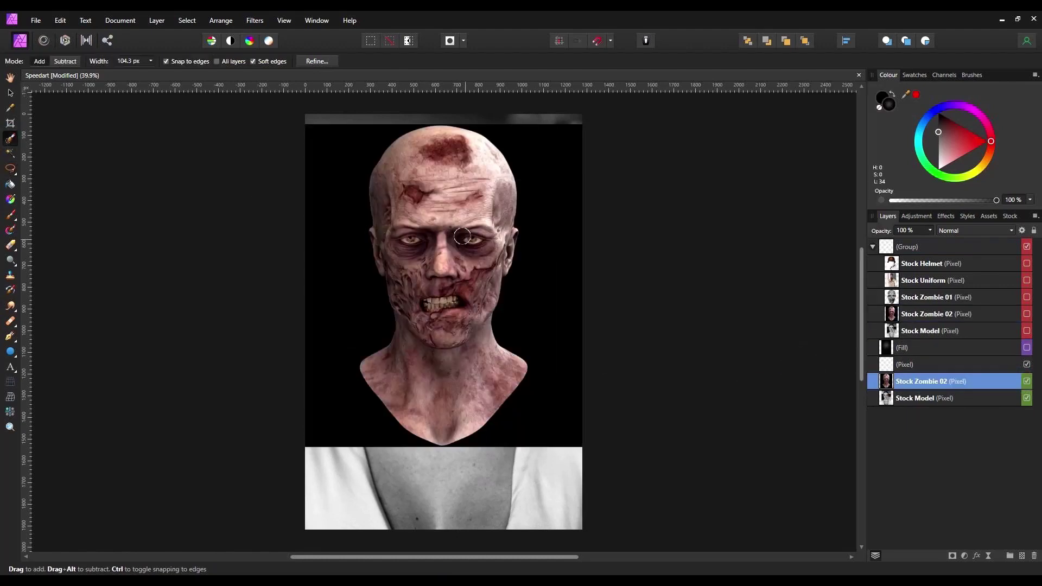
scroll(438, 326, "up", 2)
scroll(548, 179, "up", 3)
mouse_move(513, 178)
left_mouse_down()
mouse_move(519, 321)
mouse_move(505, 399)
mouse_move(413, 461)
left_mouse_up()
scroll(464, 385, "down", 3)
scroll(463, 385, "up", 5)
scroll(463, 386, "down", 4)
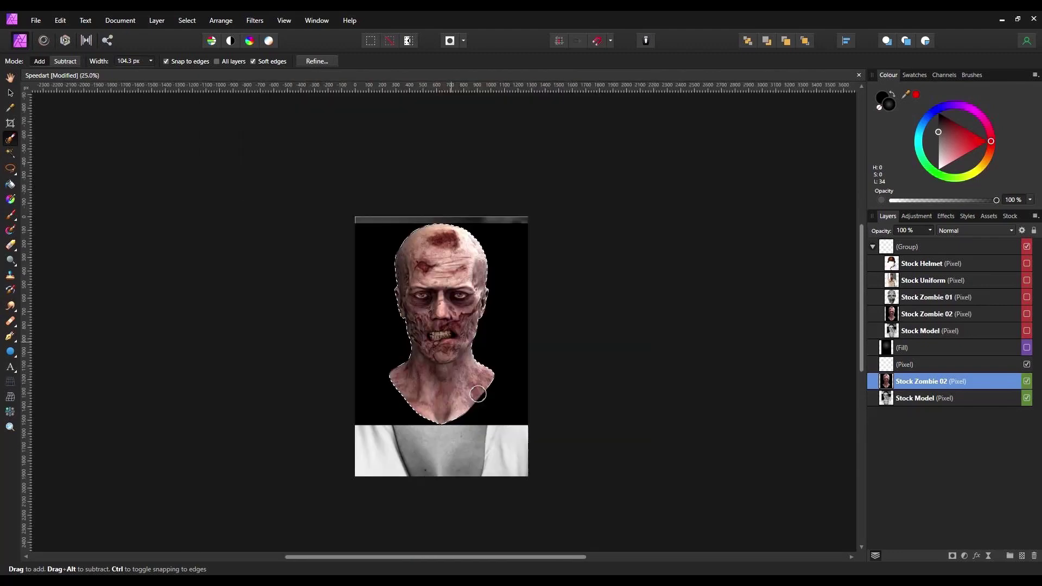
key("Delete")
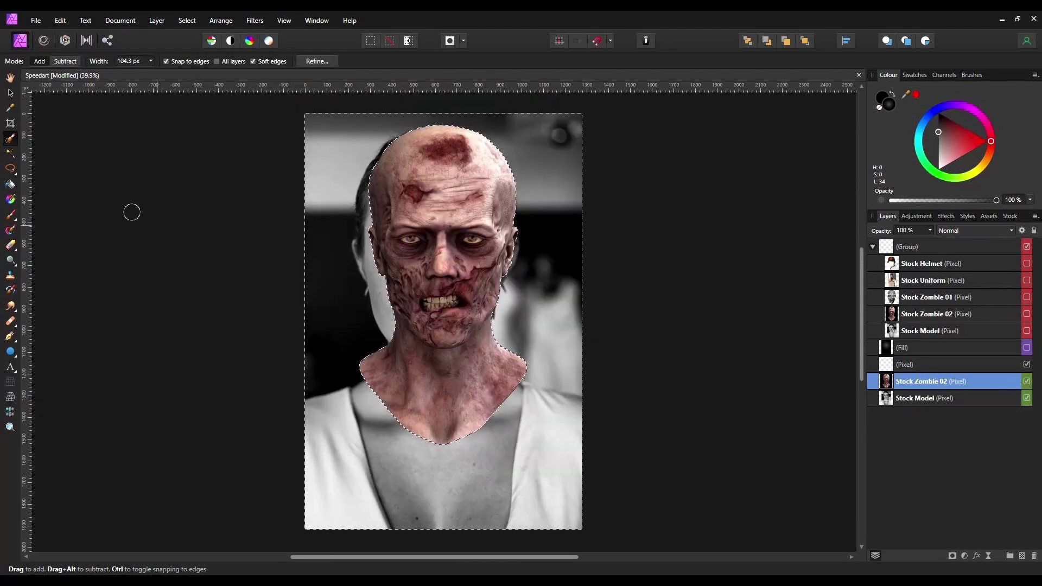
Enlarge and align Stock Zombie 02 over the model's face at 65% opacity, restoring 100% opacity once the features match
left_click(10, 92)
key("ctrl+d")
left_click_drag(431, 183, 408, 184)
left_click_drag(581, 450, 633, 499)
left_click_drag(467, 301, 459, 307)
left_click(930, 230)
left_click_drag(933, 242, 906, 247)
left_click_drag(623, 499, 612, 487)
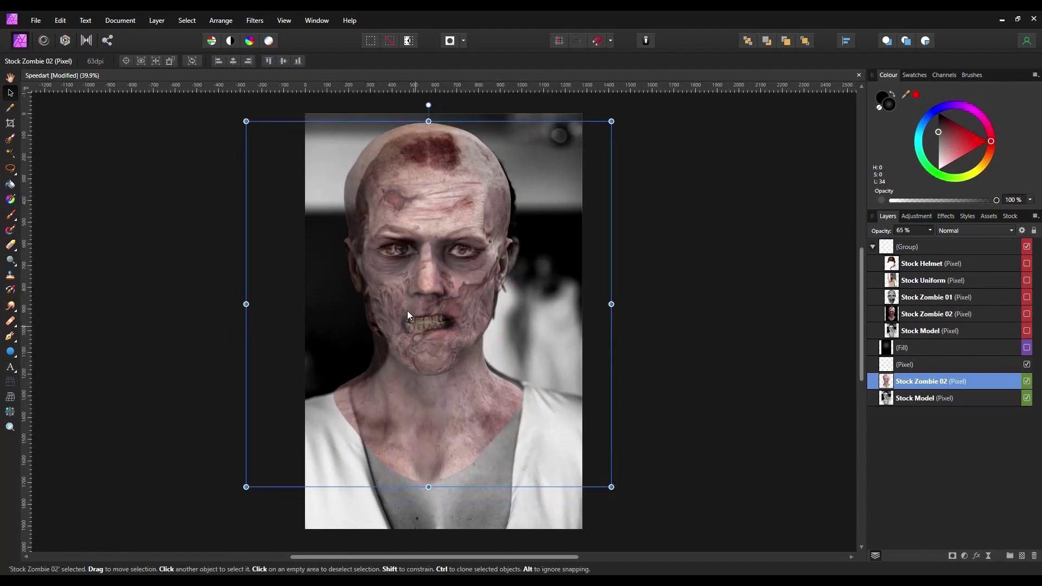
left_click_drag(416, 304, 422, 303)
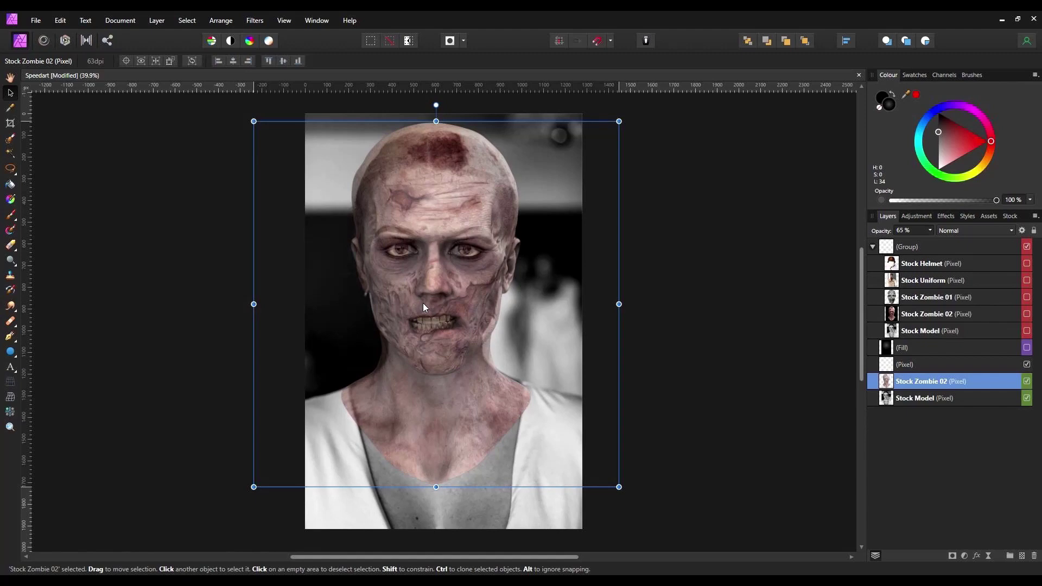
left_click(930, 233)
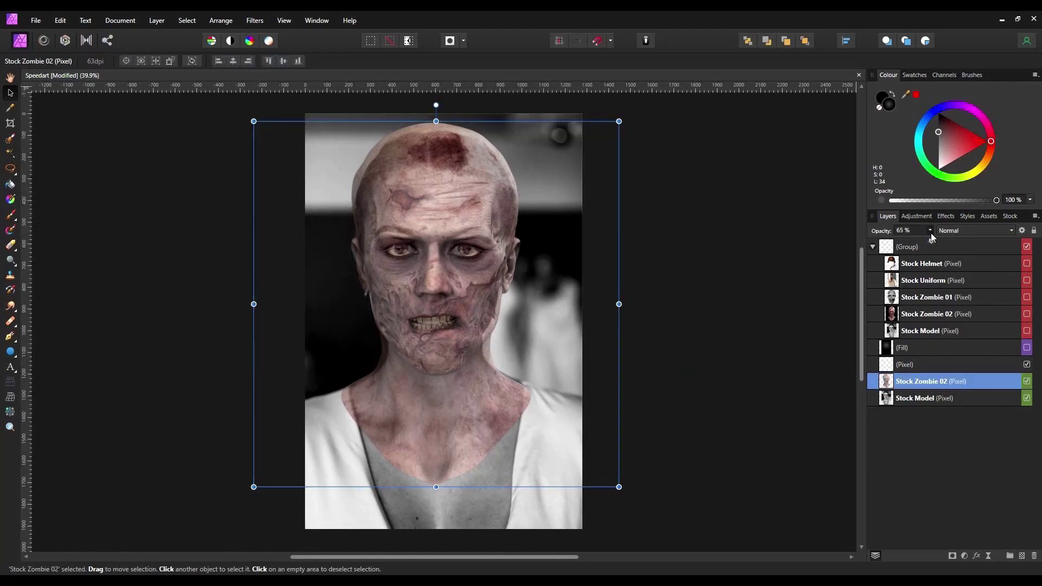
left_click_drag(931, 242, 963, 239)
Lasso the zombie's upper head, copy it to its own masked layer and hide the full Stock Zombie 02 layer
left_click(9, 169)
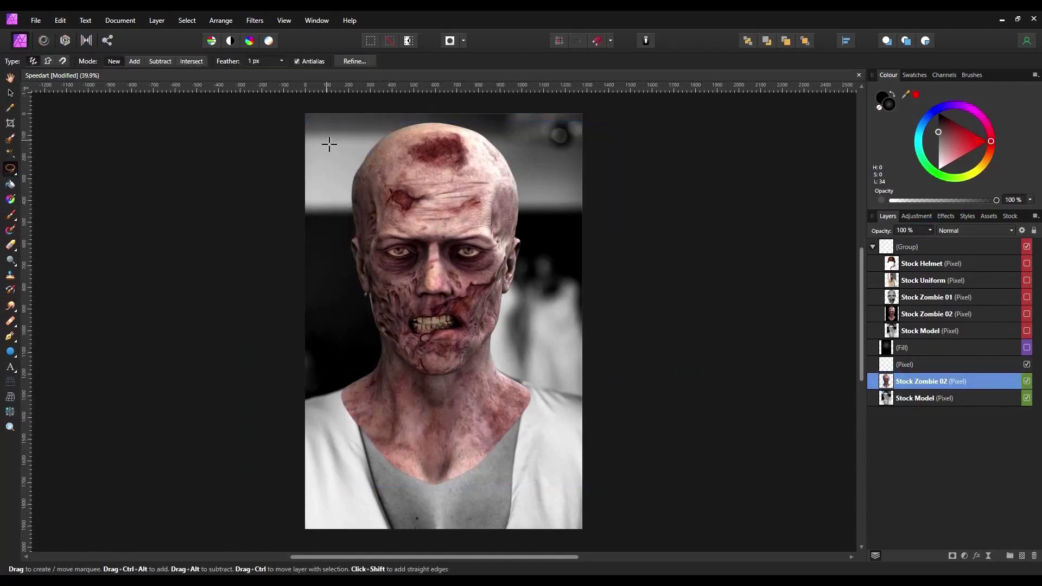
left_click_drag(327, 146, 326, 141)
key("ctrl+j")
left_click(1026, 398)
key("ctrl+shift+m")
key("ctrl+d")
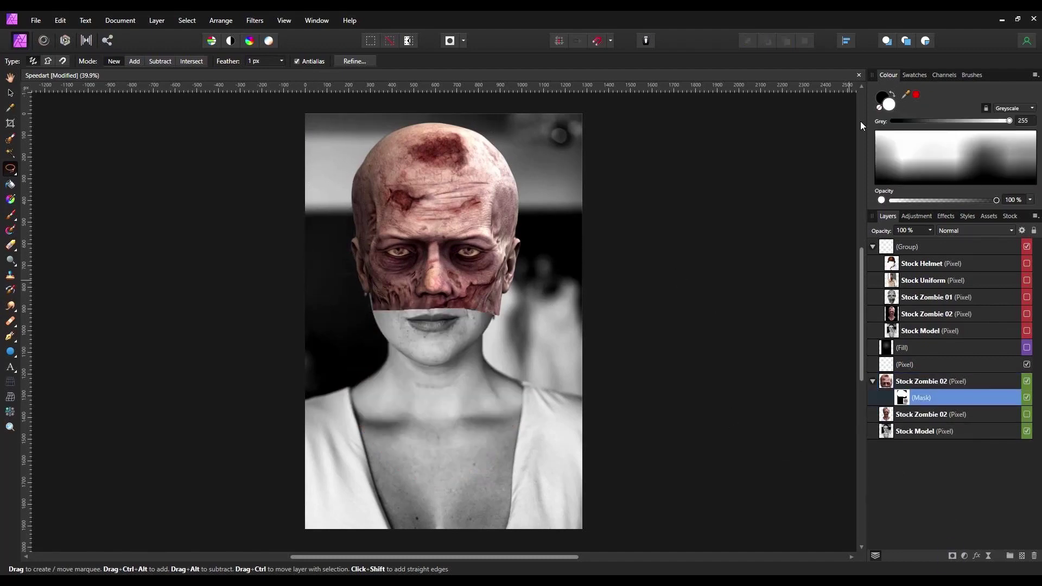
Replace the upper-head layer's mask with a new one and invert it to black
key("Delete")
left_click(952, 556)
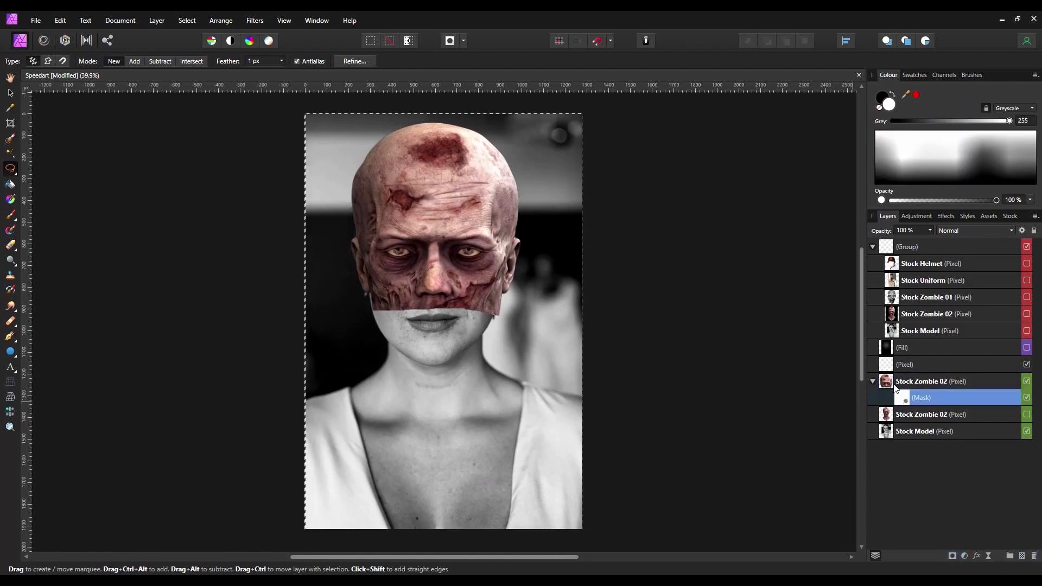
key("ctrl+i")
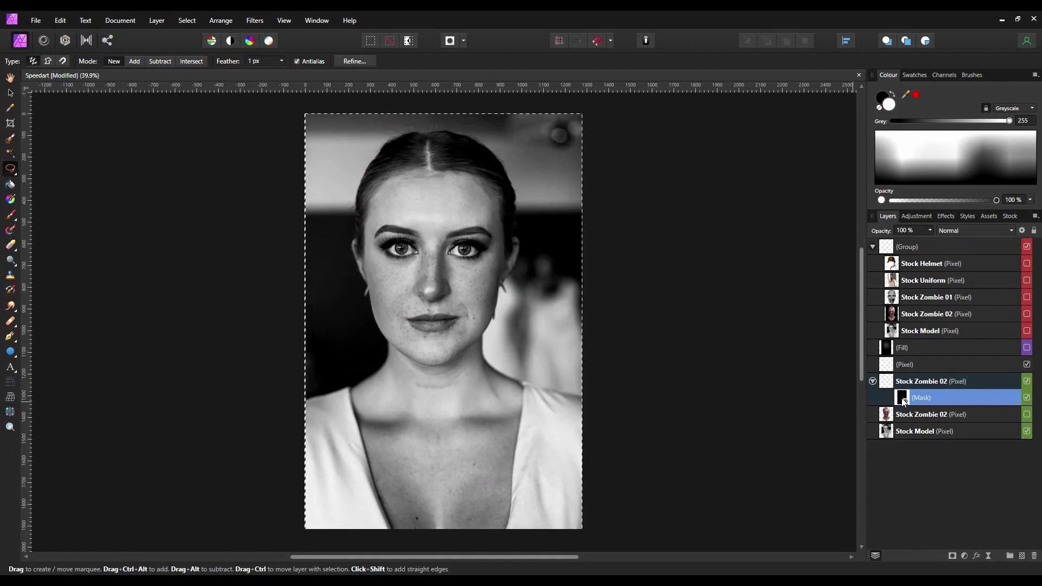
Paint white on the mask with the soft 512 px Basic brush to reveal the zombie's scalp, forehead and eye area
key("b")
left_click(971, 75)
left_click(894, 90)
left_click(895, 102)
scroll(955, 190, "down", 5)
left_click(955, 277)
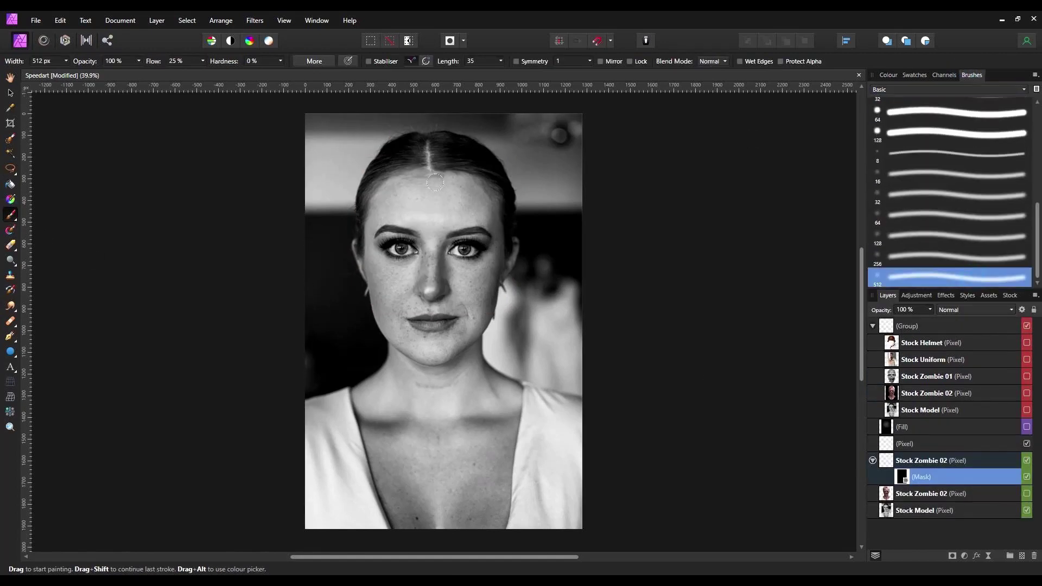
left_click(889, 75)
mouse_move(385, 193)
left_mouse_down()
mouse_move(423, 239)
mouse_move(391, 228)
mouse_move(380, 179)
mouse_move(474, 203)
mouse_move(462, 255)
mouse_move(342, 240)
mouse_move(475, 167)
left_mouse_up()
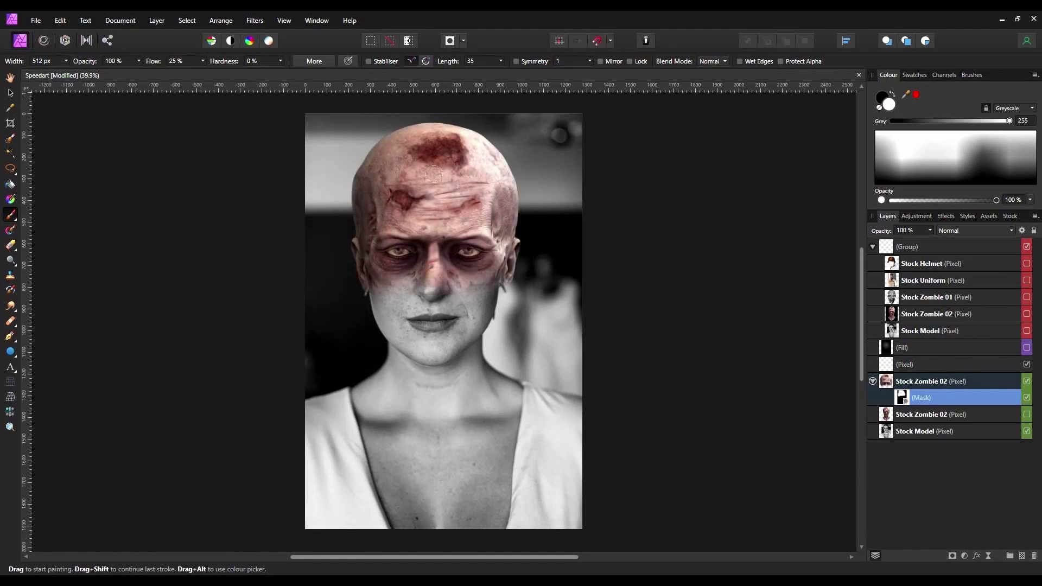
key("ctrl+plus")
left_click_drag(524, 270, 525, 353)
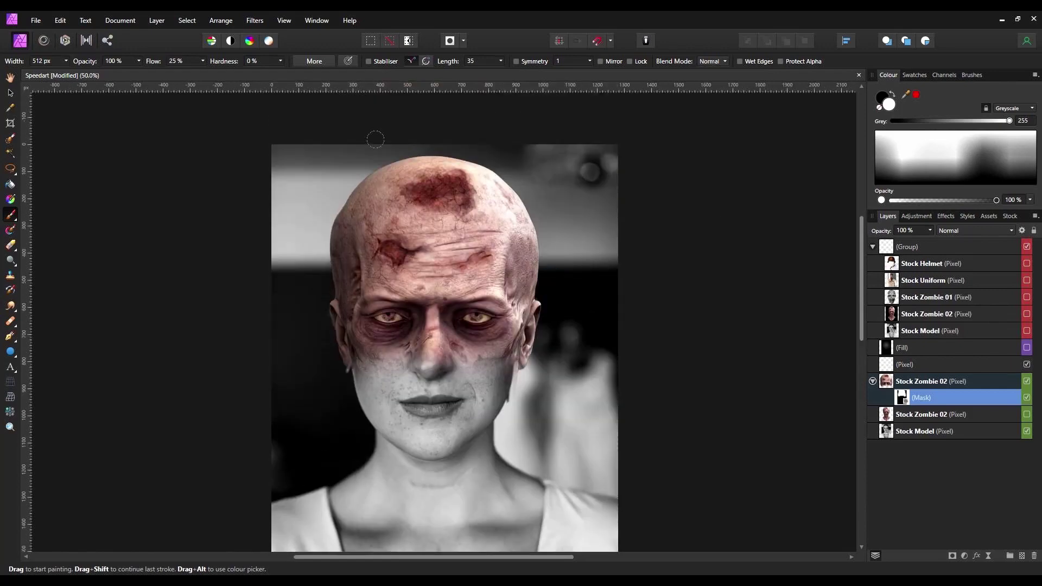
Add a Black & White adjustment above the zombie upper-head layer and adjust its colour levels
left_click(882, 383)
left_click(964, 555)
left_click(902, 337)
left_click_drag(728, 361, 692, 387)
left_click(838, 316)
Nest the Black & White adjustment inside the upper-head Stock Zombie 02 layer, leaving the full Stock Zombie 02 layer hidden
left_click(872, 398)
left_click(923, 415)
left_click(1026, 415)
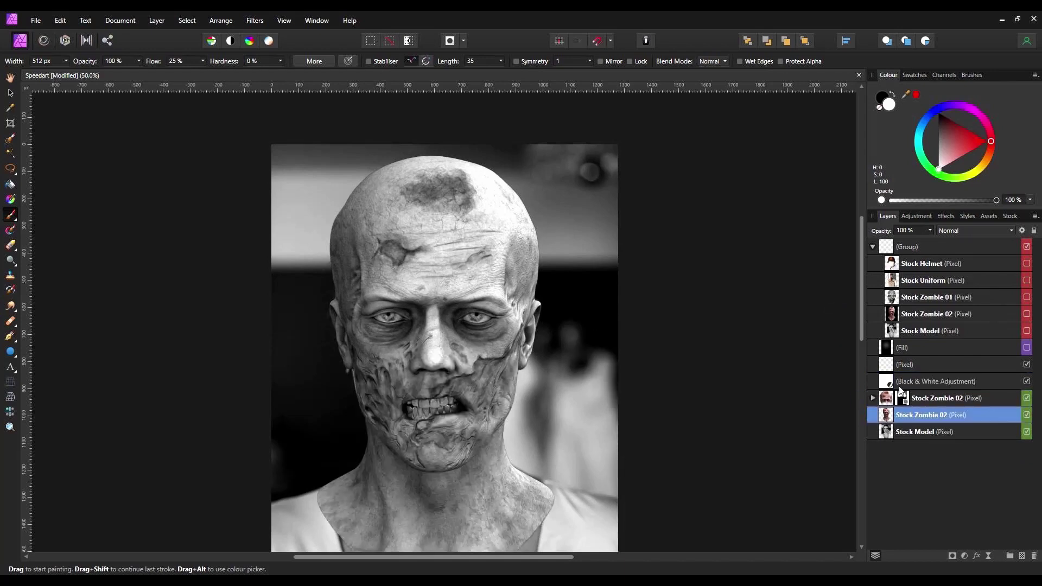
left_click_drag(905, 400, 904, 400)
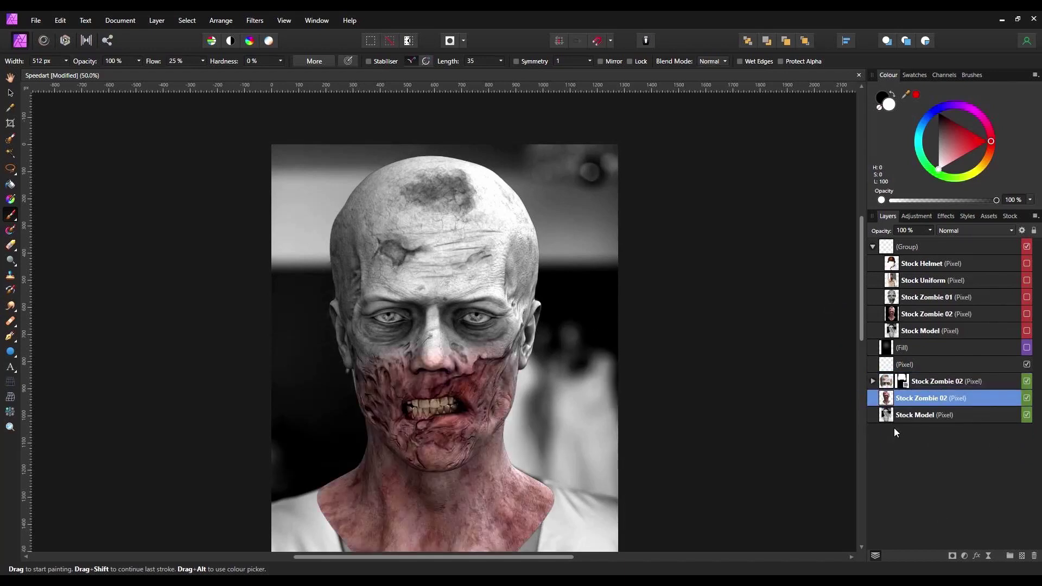
left_click(1023, 400)
Duplicate Stock Zombie 01 out of the group, place it above the Stock Zombie 02 layers and show it
left_click(933, 302)
key("ctrl+j")
left_click_drag(893, 297, 886, 391)
left_click(1027, 381)
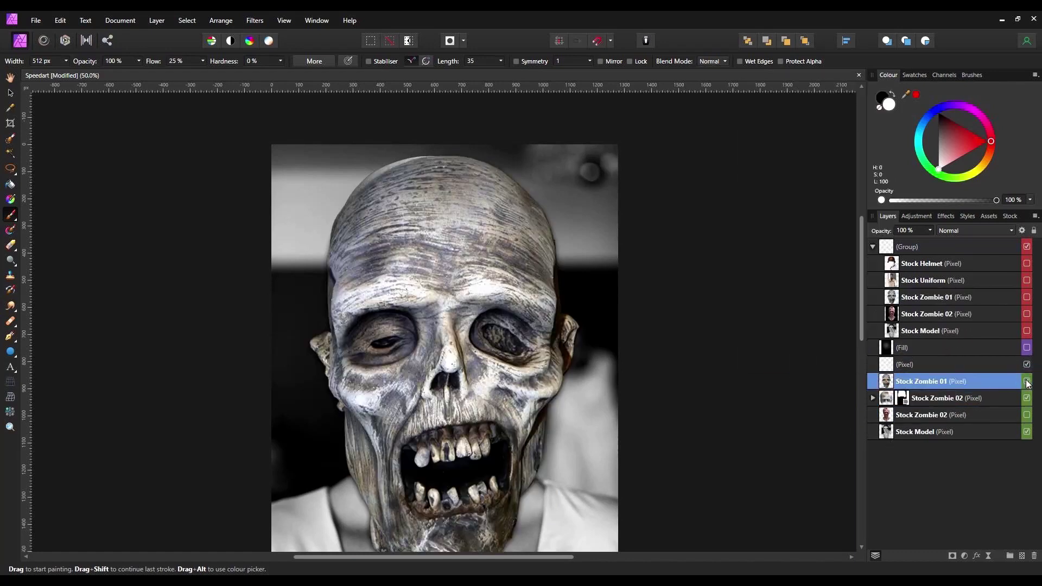
Shrink Stock Zombie 01 to roughly the size of the face and centre it over the head
left_click(10, 93)
scroll(591, 512, "down", 3)
left_click_drag(583, 488, 481, 341)
left_click_drag(431, 244, 481, 293)
scroll(768, 386, "up", 3)
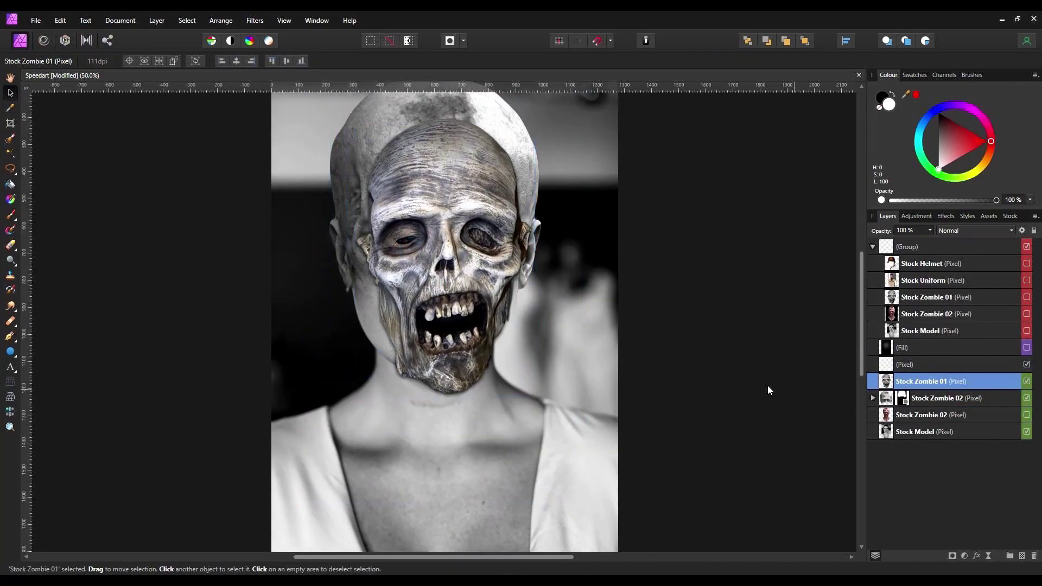
Scale, rotate and align Stock Zombie 01 with the face at 57% opacity, returning the layer to 100% opacity when aligned
left_click(927, 229)
left_click_drag(931, 242, 899, 242)
left_click_drag(494, 282, 468, 273)
left_click_drag(509, 172, 543, 121)
left_click_drag(468, 226, 469, 257)
left_click_drag(543, 151, 556, 132)
left_click_drag(416, 314, 411, 318)
mouse_move(553, 312)
left_mouse_down()
mouse_move(563, 312)
mouse_move(545, 312)
left_mouse_up()
left_click_drag(436, 119, 446, 120)
left_click_drag(438, 306, 438, 311)
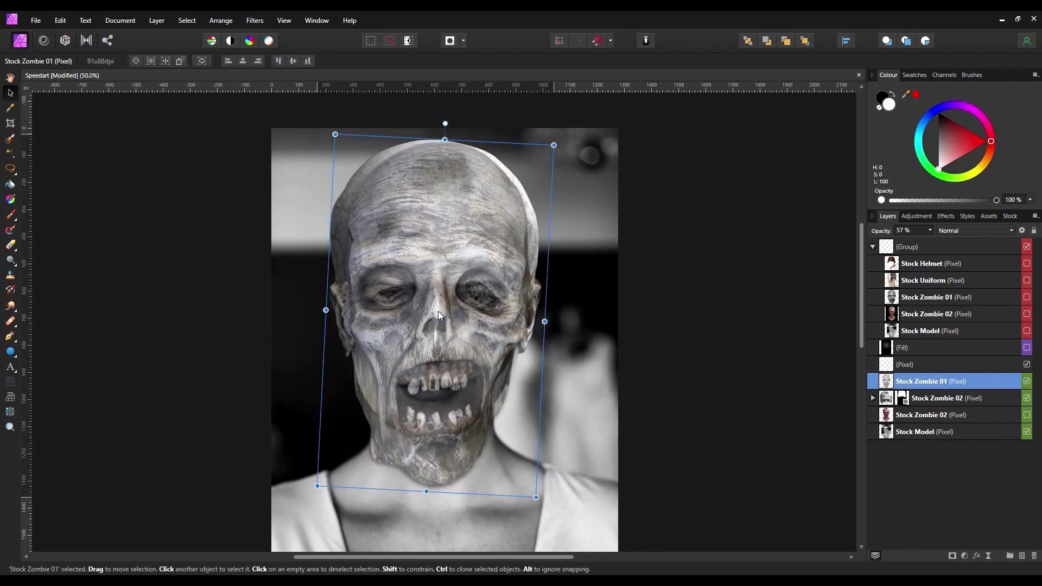
key("0")
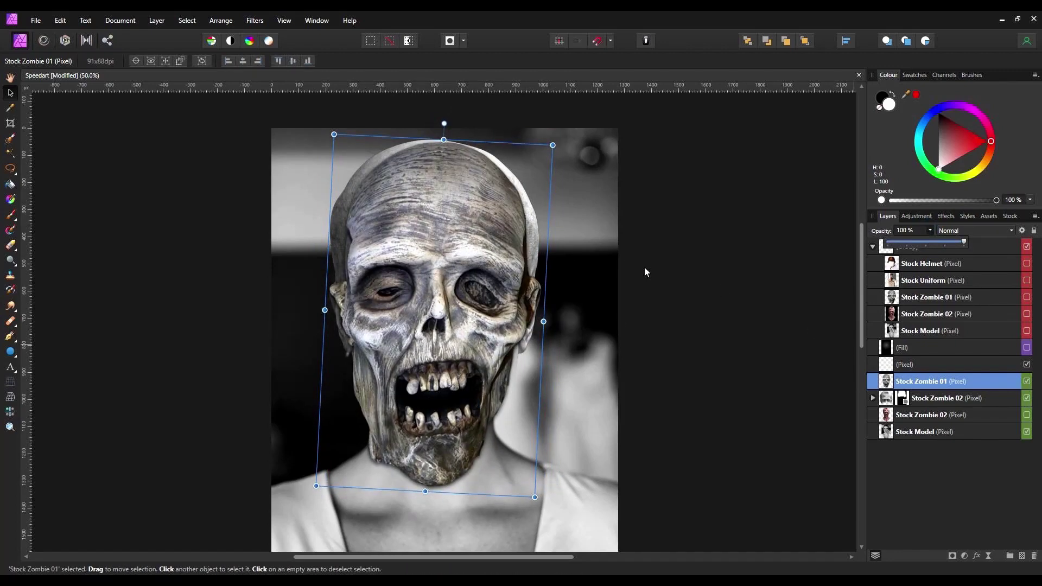
Try to reveal Stock Zombie 01's eye area through an inverted mask and reposition it, removing that mask again
left_click(952, 556)
key("ctrl+i")
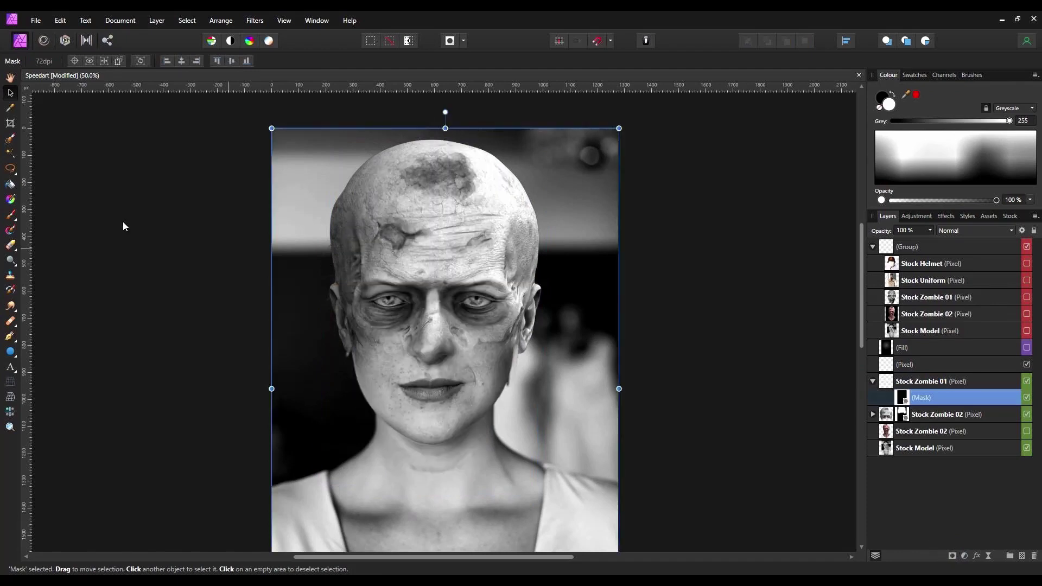
left_click(10, 215)
mouse_move(440, 315)
left_mouse_down()
mouse_move(467, 320)
mouse_move(478, 293)
mouse_move(394, 266)
mouse_move(375, 320)
mouse_move(358, 312)
left_mouse_up()
left_click(10, 92)
mouse_move(451, 325)
left_mouse_down()
mouse_move(432, 371)
mouse_move(440, 300)
left_mouse_up()
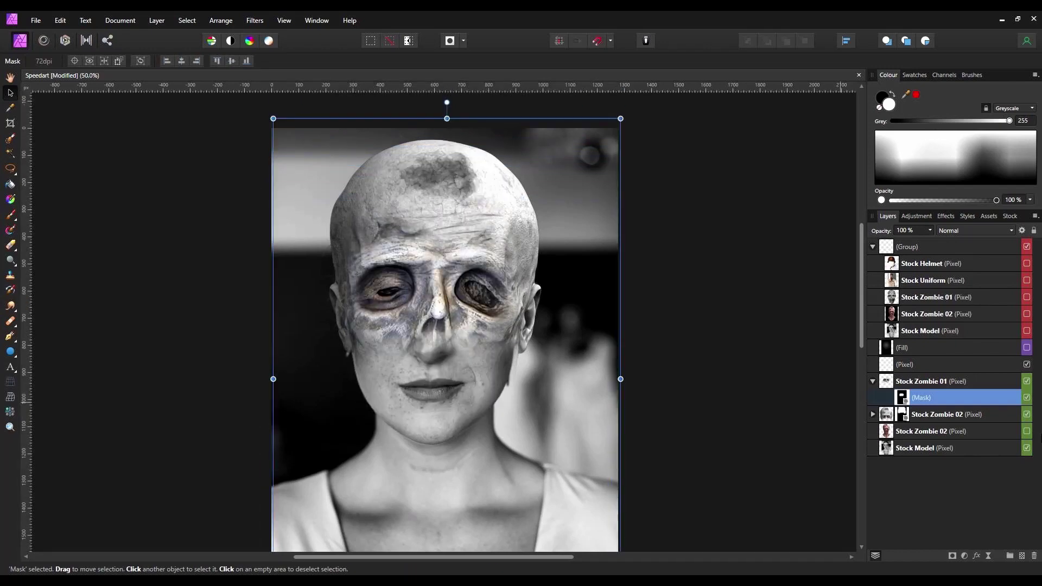
left_click(1034, 556)
Lower and slightly rotate Stock Zombie 01 at 44% opacity to fit the face, restoring the layer to 100% opacity
left_click_drag(932, 229, 891, 241)
left_click_drag(466, 340, 467, 360)
left_click_drag(454, 141, 439, 139)
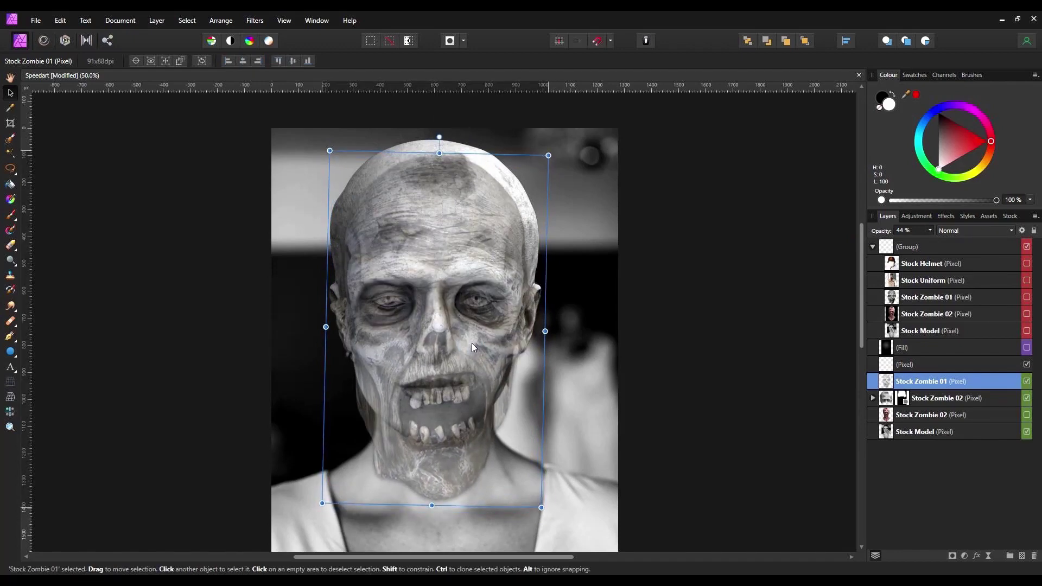
left_click_drag(930, 230, 1023, 242)
Add an inverted mask to Stock Zombie 01 and paint white to reveal its brows, eye sockets and nose cavity
left_click(953, 556)
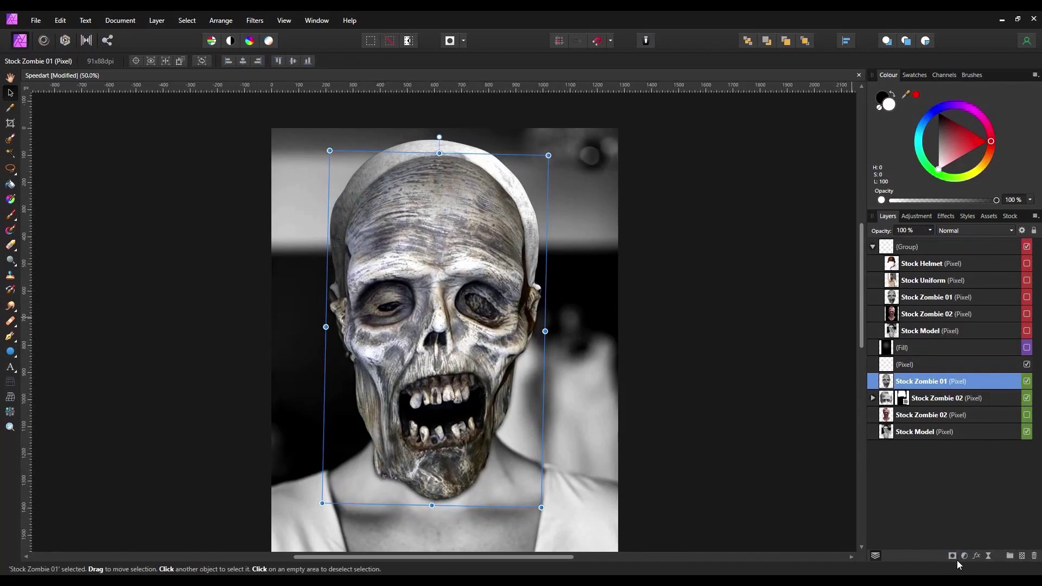
left_click(899, 398)
key("ctrl+i")
left_click(12, 215)
mouse_move(471, 291)
left_mouse_down()
mouse_move(480, 306)
mouse_move(461, 320)
mouse_move(380, 276)
mouse_move(415, 347)
mouse_move(454, 304)
left_mouse_up()
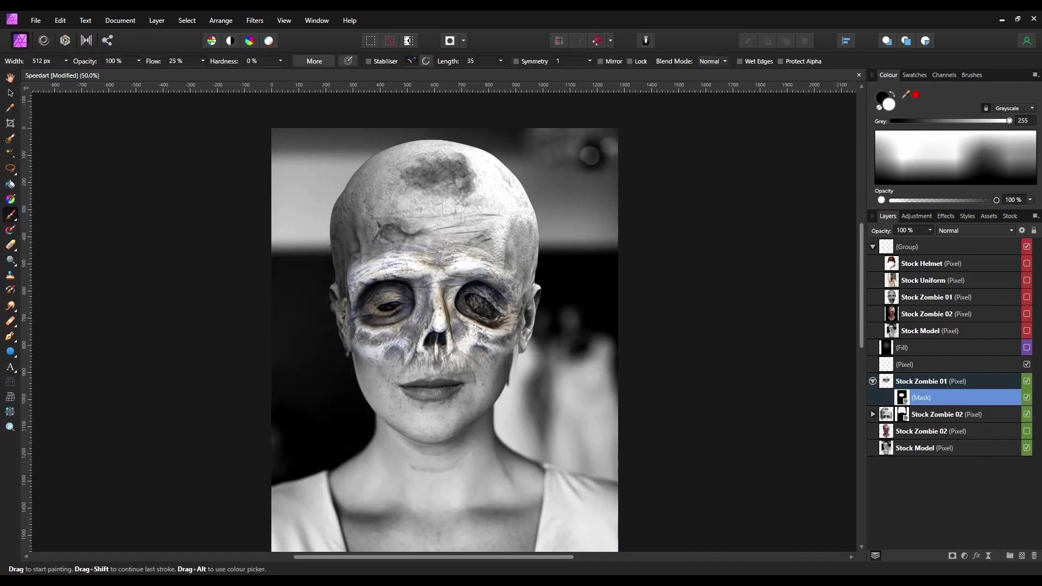
Add a Black & White adjustment inside Stock Zombie 01 and adjust its colour levels to match the face
left_click(964, 555)
left_click(868, 350)
left_click_drag(751, 365, 728, 362)
left_click_drag(894, 398, 896, 401)
left_click_drag(727, 361, 668, 387)
left_click_drag(668, 361, 715, 362)
left_click(837, 316)
Paint black on Stock Zombie 01's mask with a large soft brush to blend its edges around the brows, forehead and temples
left_click(903, 418)
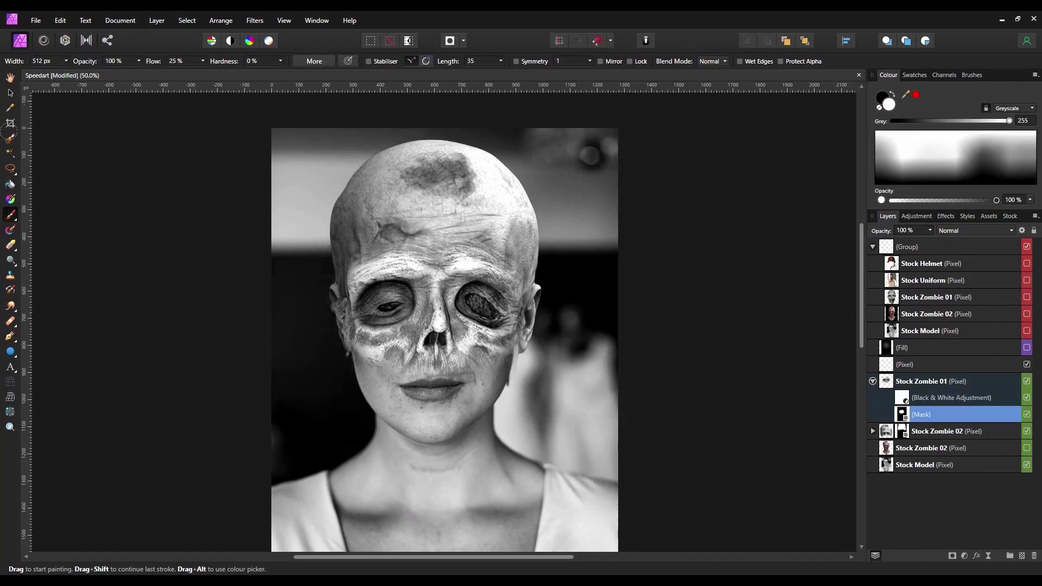
key("x")
key("ctrl+plus")
key("ctrl+plus")
key("ctrl+plus")
mouse_move(718, 217)
left_mouse_down()
mouse_move(603, 462)
mouse_move(532, 109)
mouse_move(185, 207)
mouse_move(75, 287)
mouse_move(185, 413)
mouse_move(244, 435)
mouse_move(537, 472)
left_mouse_up()
scroll(550, 178, "up", 2)
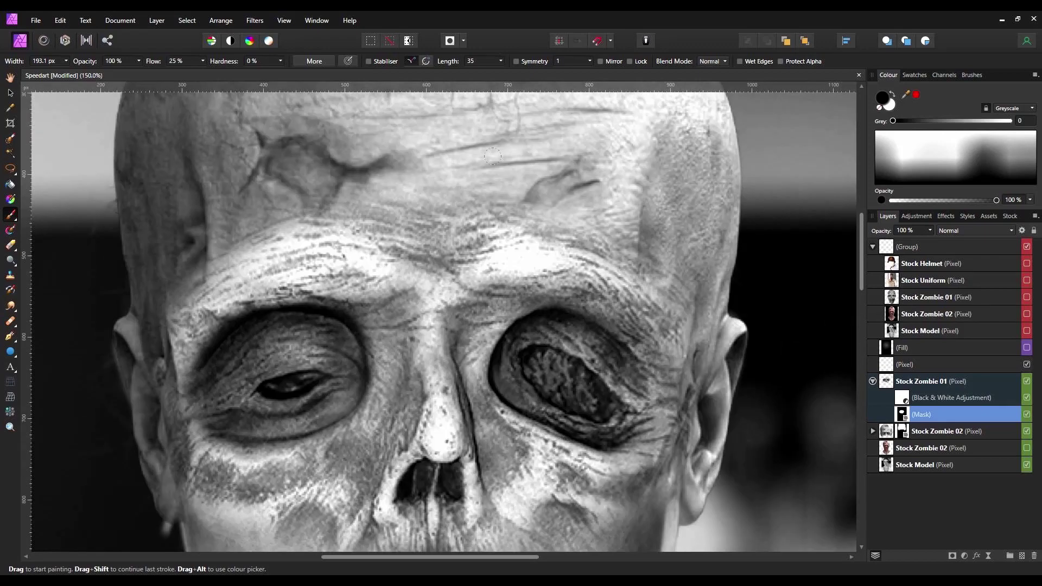
scroll(550, 178, "up", 2)
key("bracketright")
key("bracketright")
key("bracketright")
key("bracketright")
left_click_drag(486, 266, 252, 337)
left_click_drag(613, 308, 713, 417)
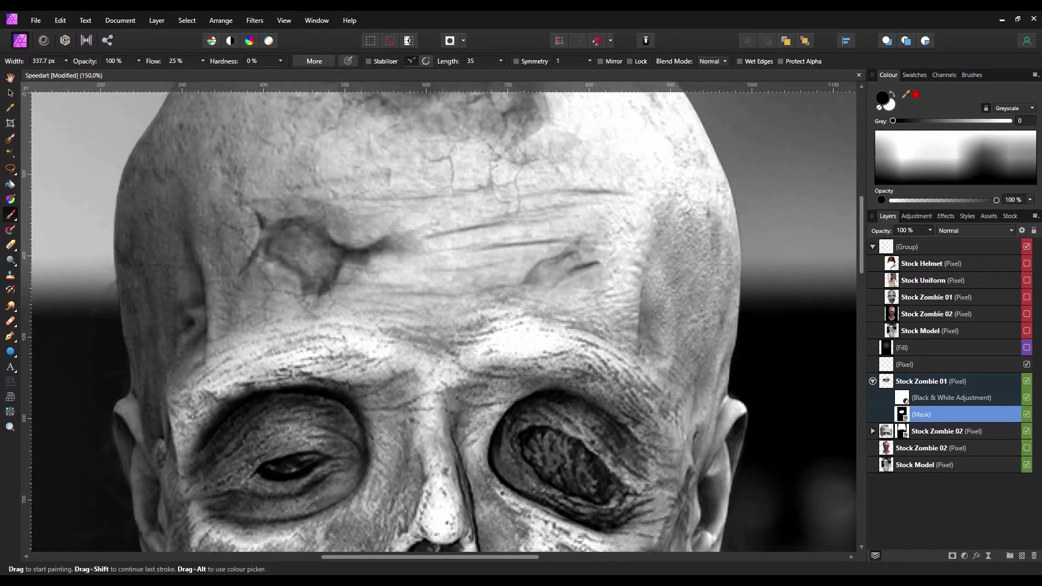
Paint black over both eyes on Stock Zombie 01's mask with a smaller 149.9 px brush to uncover the eyes beneath
key("ctrl+1")
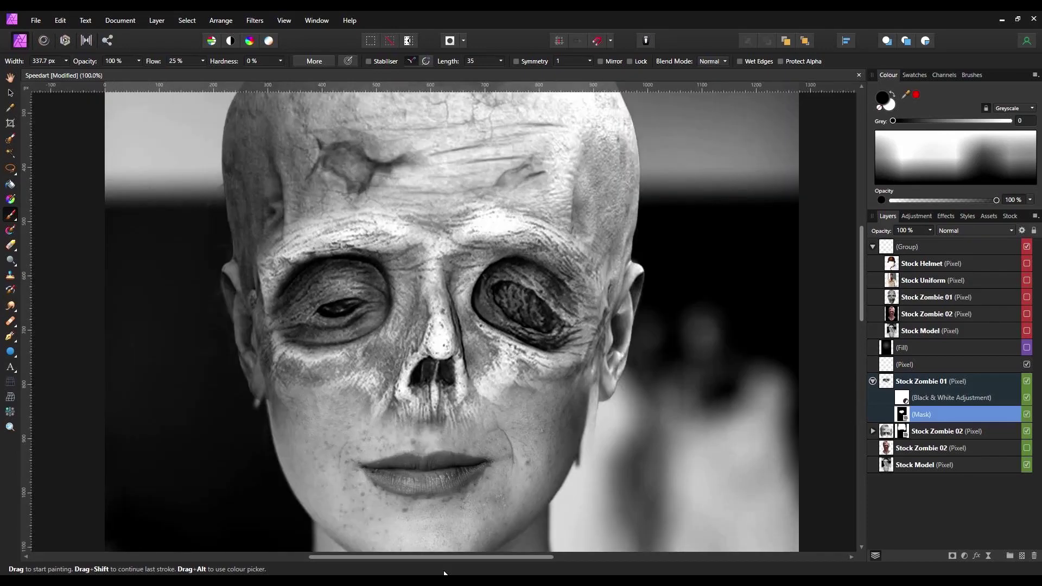
key("bracketleft")
key("bracketleft")
key("bracketleft")
key("bracketleft")
mouse_move(306, 270)
left_mouse_down()
mouse_move(326, 290)
mouse_move(306, 279)
mouse_move(353, 292)
left_mouse_up()
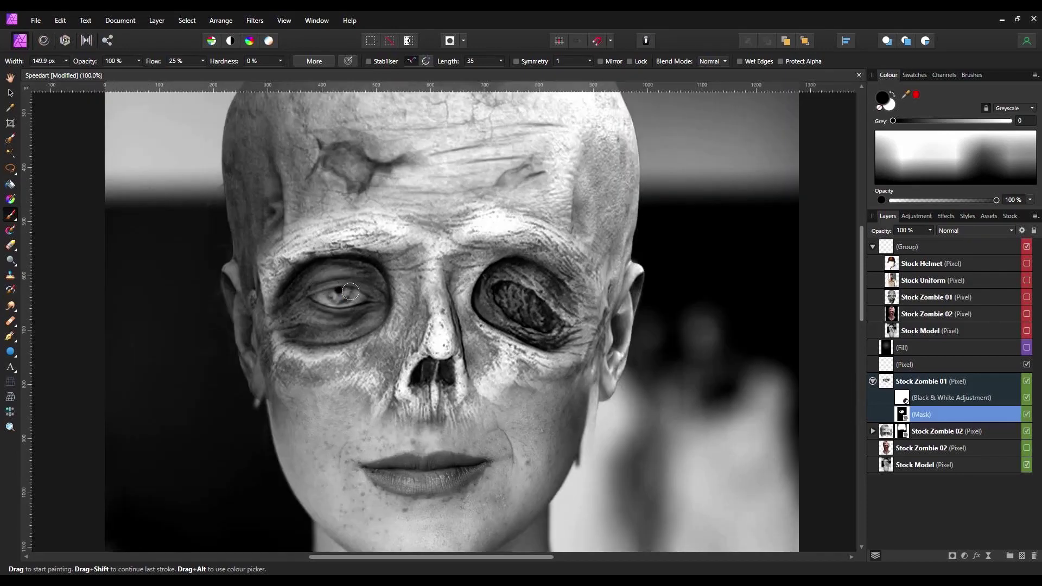
mouse_move(485, 304)
left_mouse_down()
mouse_move(515, 288)
mouse_move(515, 273)
mouse_move(534, 308)
mouse_move(509, 286)
left_mouse_up()
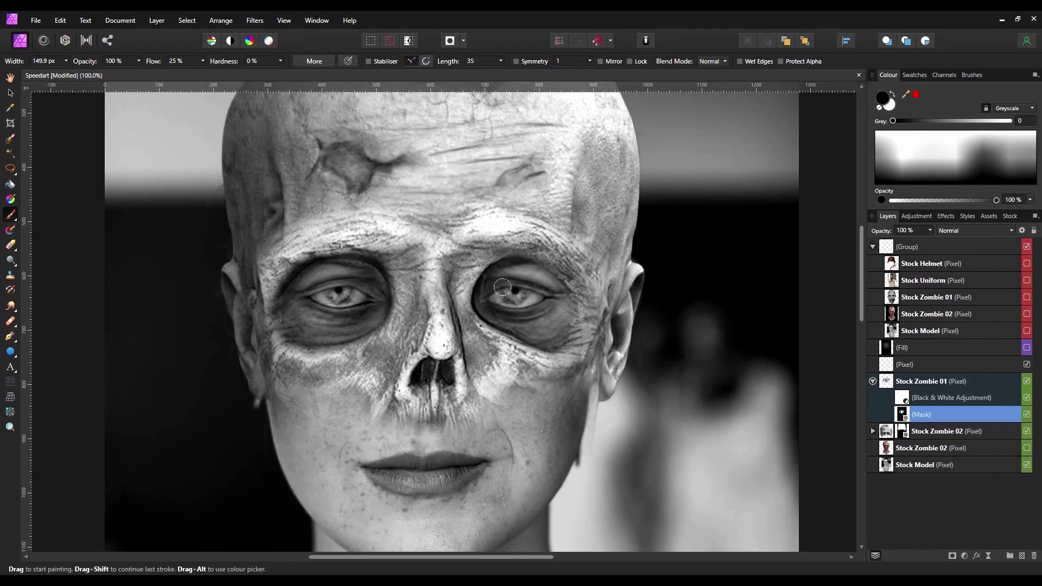
Show the full Stock Zombie 02 layer and desaturate it with its own nested Black & White adjustment
key("ctrl+0")
left_click(890, 448)
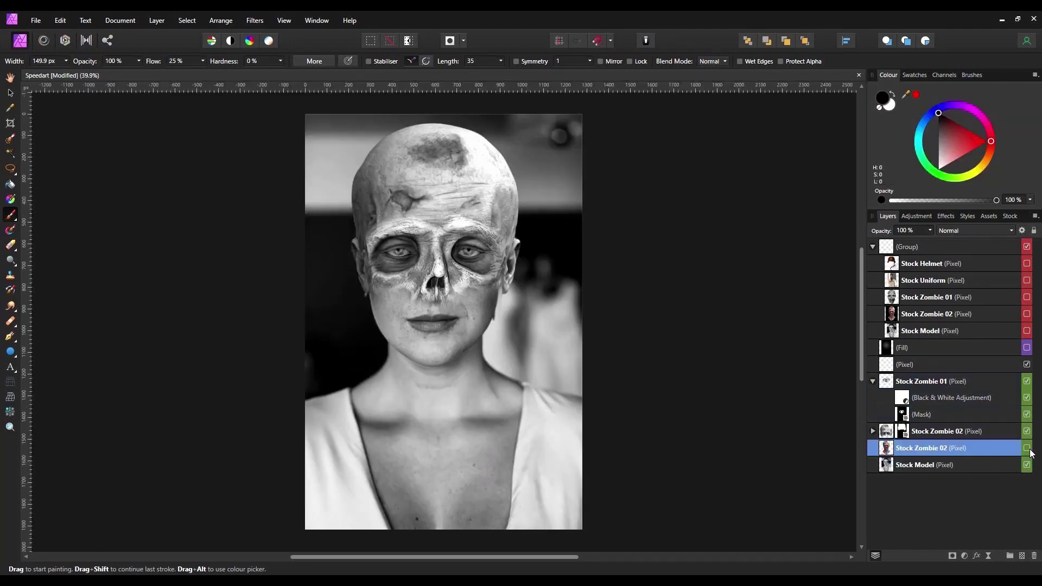
left_click(1028, 448)
left_click(962, 555)
left_click(868, 340)
left_click_drag(889, 467, 892, 466)
left_click_drag(717, 361, 705, 387)
left_click(837, 317)
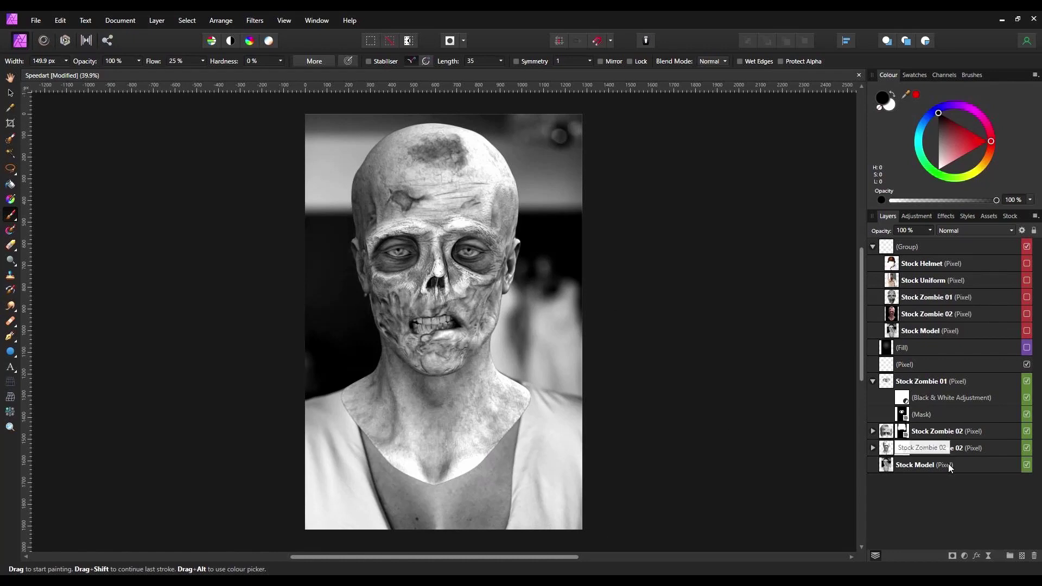
Add a mask to the full Stock Zombie 02 layer and invert it to hide the layer's content
left_click(872, 448)
left_click(1027, 448)
left_click(1026, 447)
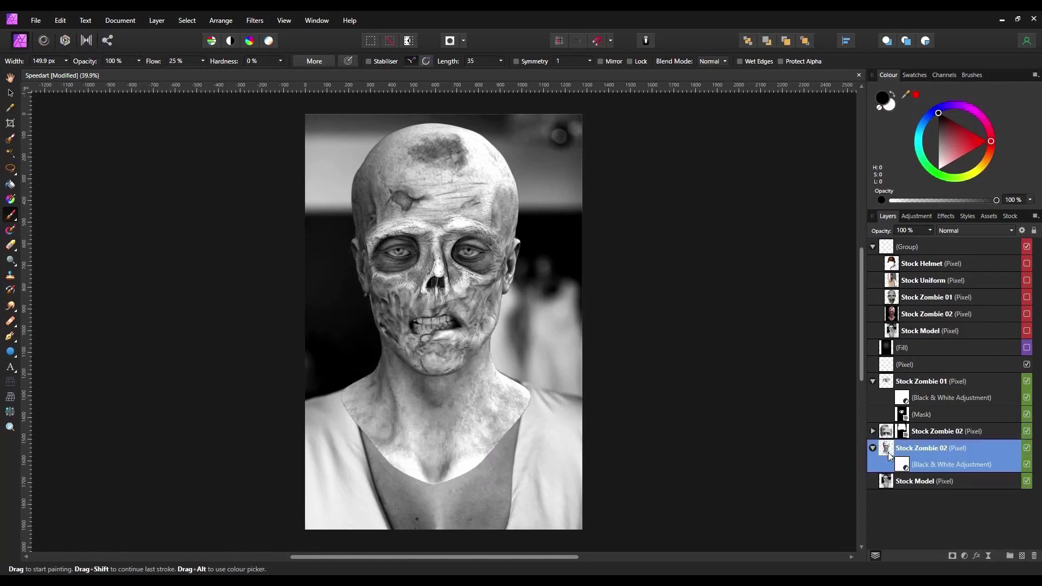
left_click(953, 556)
key("ctrl+i")
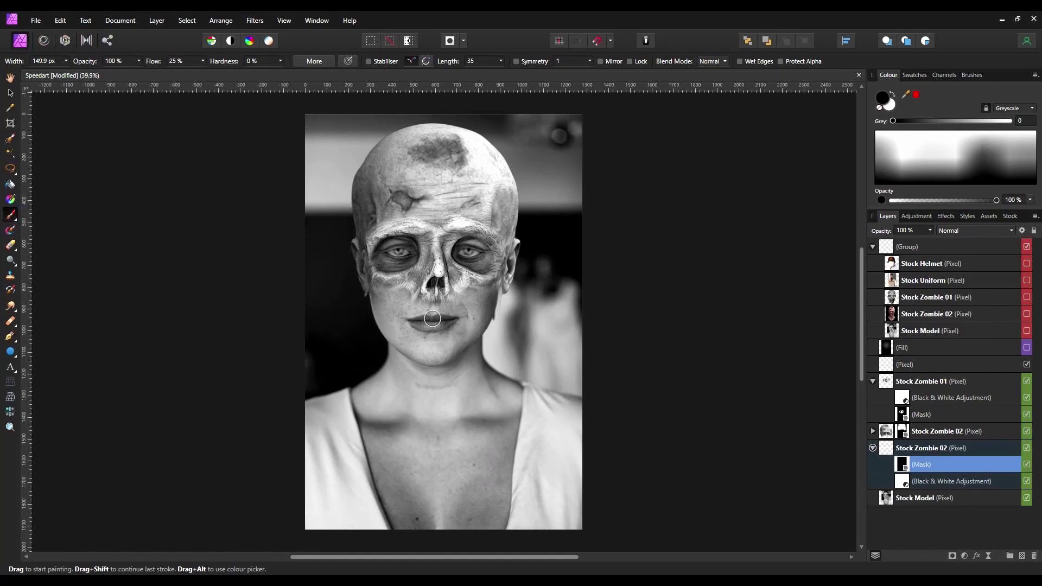
Paint on the full Stock Zombie 02 layer's mask to reveal the zombie's mouth, cheeks and jaw
mouse_move(442, 311)
left_mouse_down()
mouse_move(427, 324)
mouse_move(416, 316)
mouse_move(529, 312)
mouse_move(516, 280)
left_mouse_up()
scroll(438, 316, "up", 3)
left_click_drag(456, 380, 412, 388)
mouse_move(418, 326)
left_mouse_down()
mouse_move(347, 304)
mouse_move(337, 369)
mouse_move(472, 294)
left_mouse_up()
Reveal the zombie skin on the neck and upper chest, blending its lower edges into the model with black on the mask
mouse_move(401, 488)
left_mouse_down()
mouse_move(405, 502)
mouse_move(564, 488)
mouse_move(591, 511)
left_mouse_up()
scroll(591, 489, "down", 3)
mouse_move(594, 441)
left_mouse_down()
mouse_move(554, 416)
mouse_move(358, 456)
mouse_move(408, 404)
mouse_move(380, 478)
left_mouse_up()
key("x")
left_click_drag(516, 498, 603, 461)
scroll(624, 448, "down", 3)
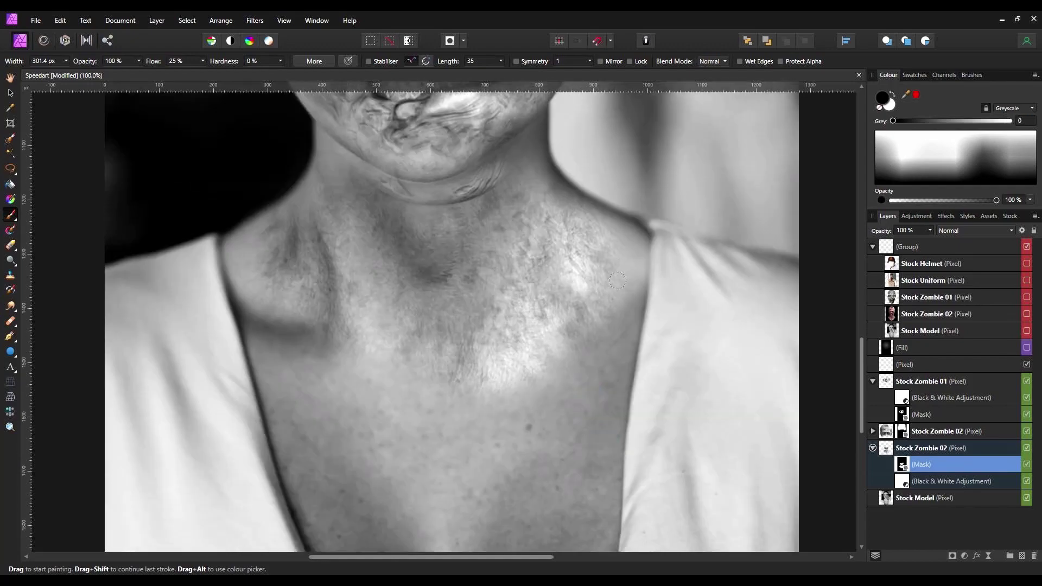
Refine the full Stock Zombie 02 mask under the chin and on the neck with white and black strokes
scroll(535, 384, "up", 3)
key("x")
left_click_drag(378, 339, 483, 300)
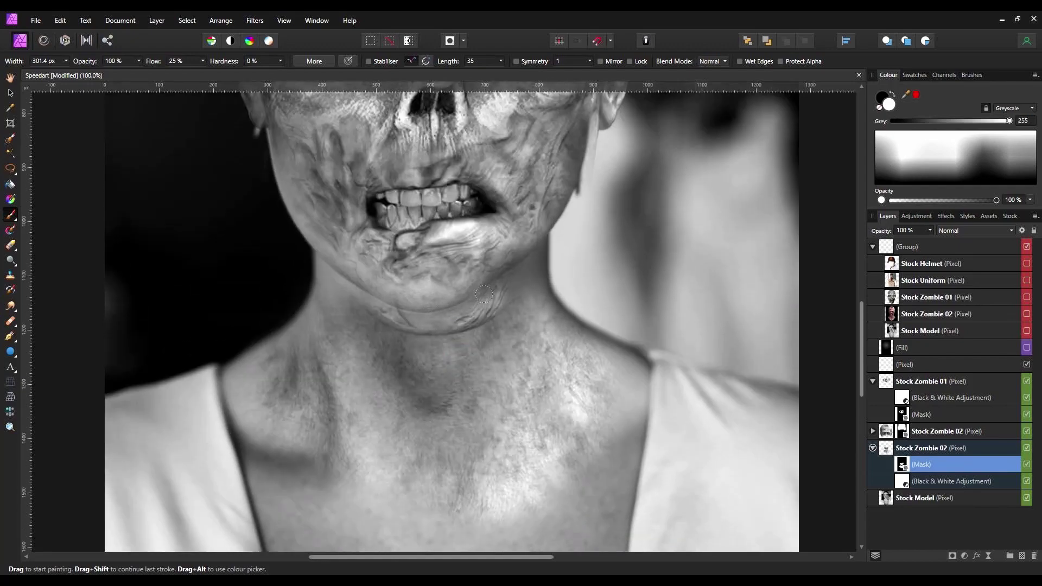
scroll(552, 309, "up", 3)
key("x")
left_click_drag(484, 429, 383, 474)
key("ctrl+0")
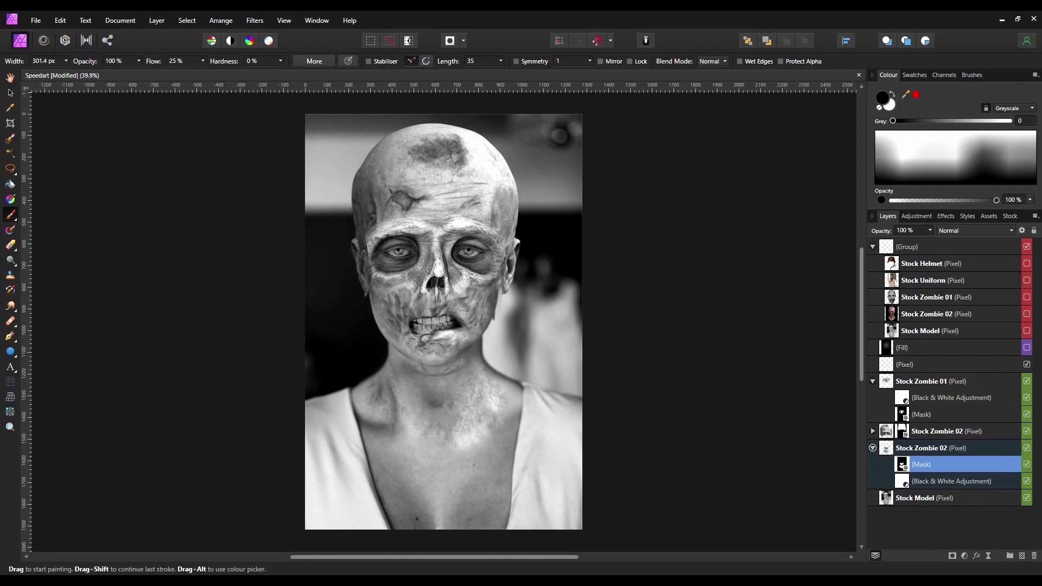
Select the Zombie brow layer's mask and choose the soft 512 px Basic brush for painting
left_click(11, 94)
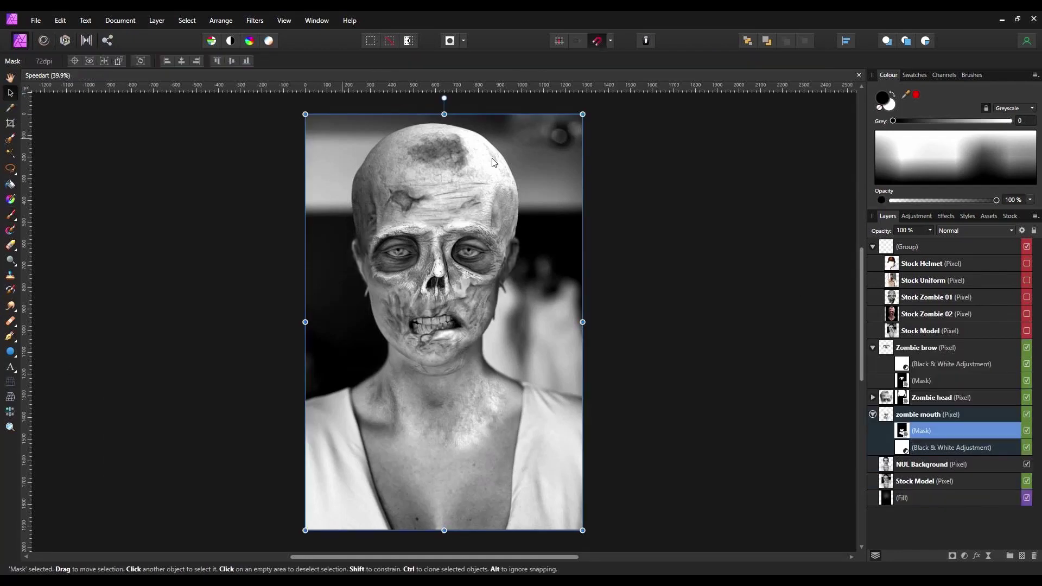
left_click(923, 347)
left_click(903, 382)
left_click(972, 75)
scroll(955, 190, "down", 5)
left_click(956, 277)
left_click(888, 75)
key("b")
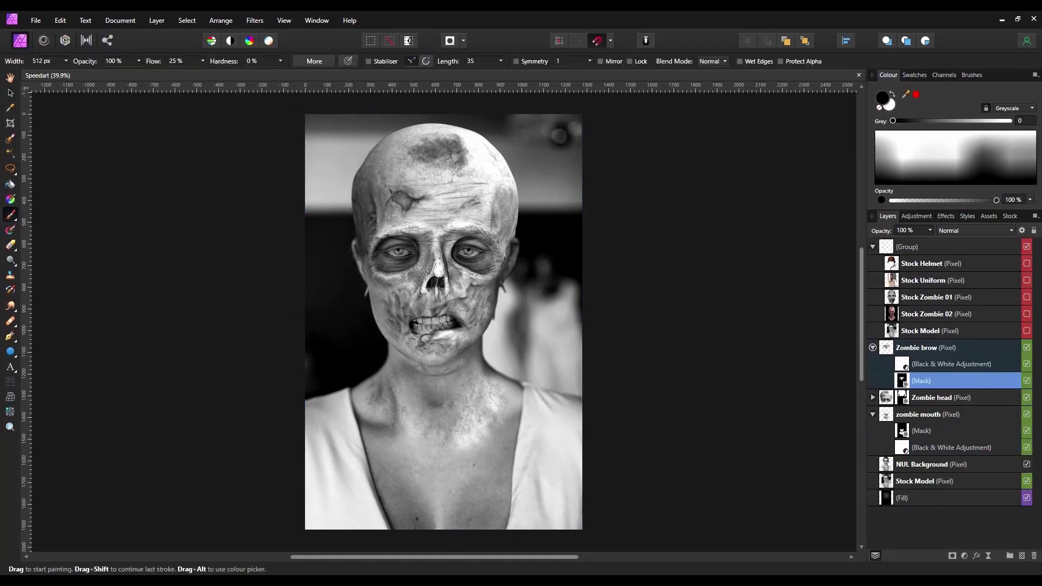
Paint white with a smaller brush on the Zombie brow mask to reveal the zombie's eye sockets, nose and cheekbones
key("ctrl+1")
scroll(319, 286, "up", 4)
left_click_drag(413, 347, 434, 332)
key("bracketleft")
key("bracketleft")
key("bracketleft")
key("bracketleft")
key("x")
mouse_move(537, 293)
left_mouse_down()
mouse_move(575, 288)
mouse_move(510, 326)
mouse_move(473, 369)
mouse_move(516, 383)
mouse_move(570, 280)
mouse_move(594, 374)
mouse_move(326, 347)
mouse_move(283, 303)
mouse_move(255, 310)
mouse_move(295, 344)
left_mouse_up()
mouse_move(240, 243)
left_mouse_down()
mouse_move(281, 325)
mouse_move(604, 253)
mouse_move(537, 239)
mouse_move(321, 263)
left_mouse_up()
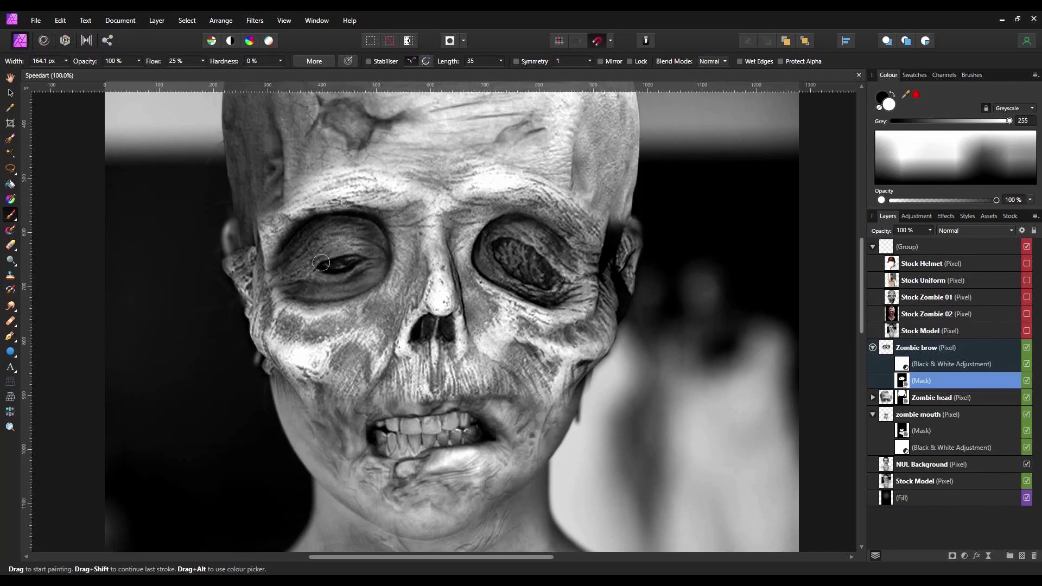
left_click_drag(600, 326, 259, 234)
left_click_drag(443, 366, 571, 265)
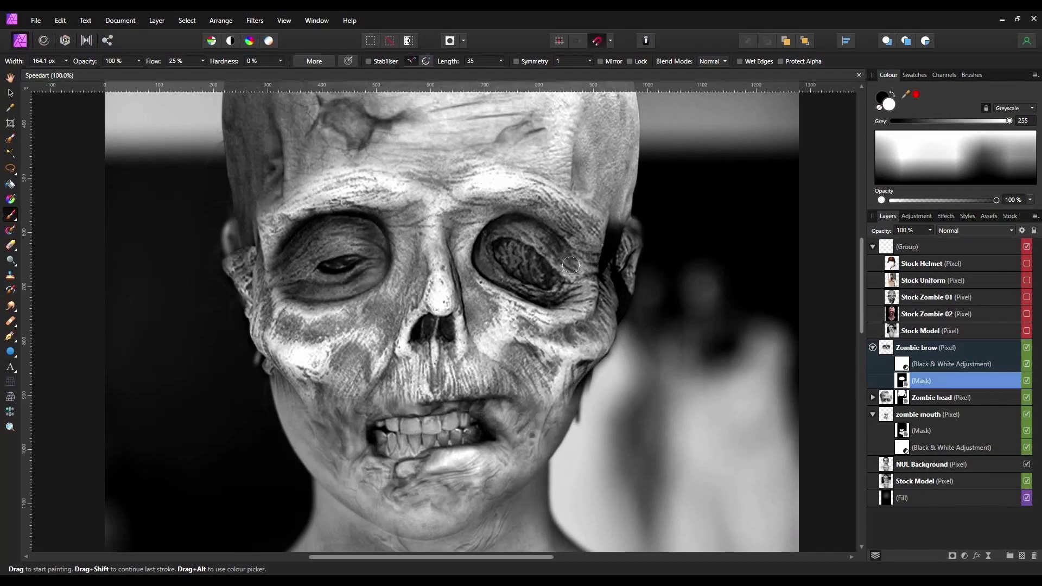
Paint black on the Zombie brow mask to clear the ears, temples and lower cheeks and bring back the underlying eyes
left_click_drag(630, 226, 632, 266)
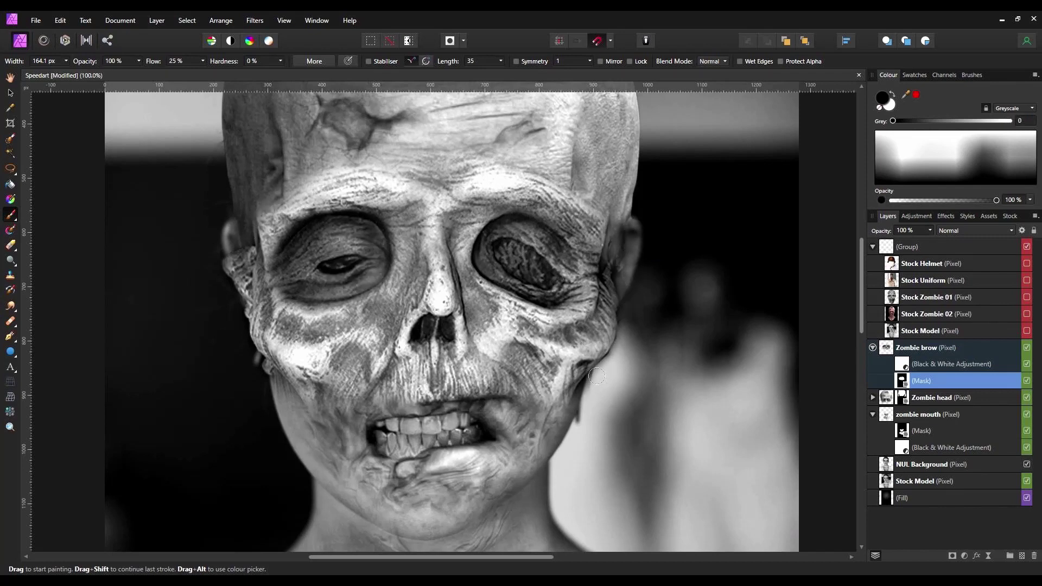
mouse_move(594, 188)
left_mouse_down()
mouse_move(429, 163)
mouse_move(226, 189)
left_mouse_up()
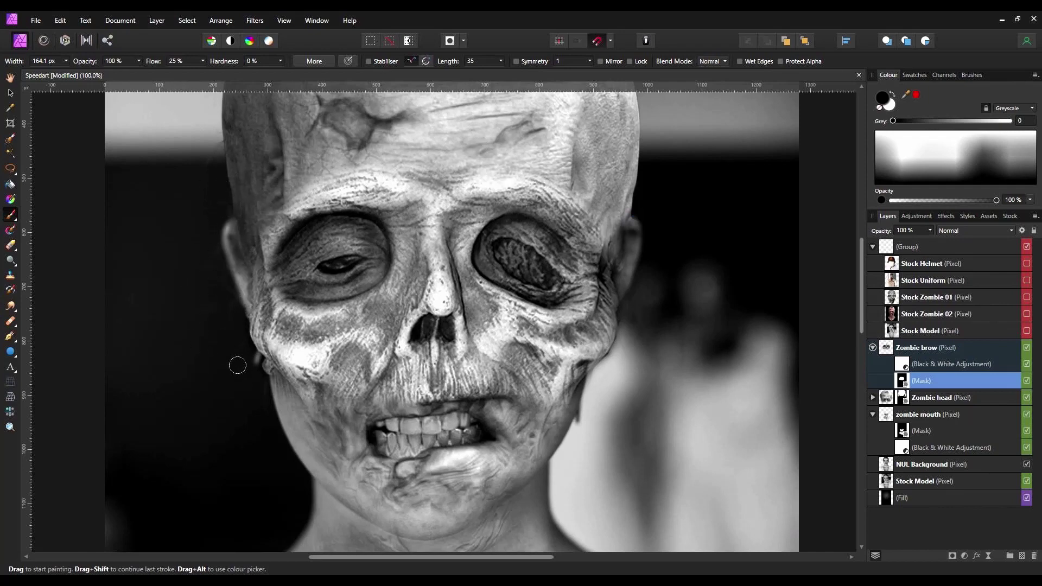
mouse_move(275, 390)
left_mouse_down()
mouse_move(521, 386)
mouse_move(335, 370)
left_mouse_up()
mouse_move(518, 239)
left_mouse_down()
mouse_move(548, 266)
mouse_move(521, 293)
mouse_move(521, 239)
left_mouse_up()
mouse_move(358, 255)
left_mouse_down()
mouse_move(310, 241)
mouse_move(345, 231)
left_mouse_up()
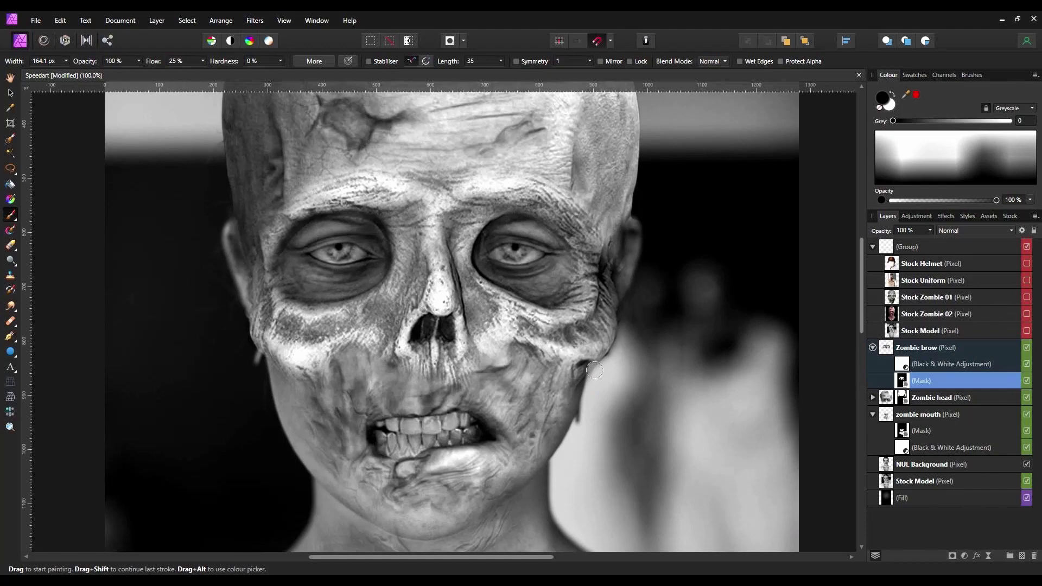
key("ctrl+0")
key("v")
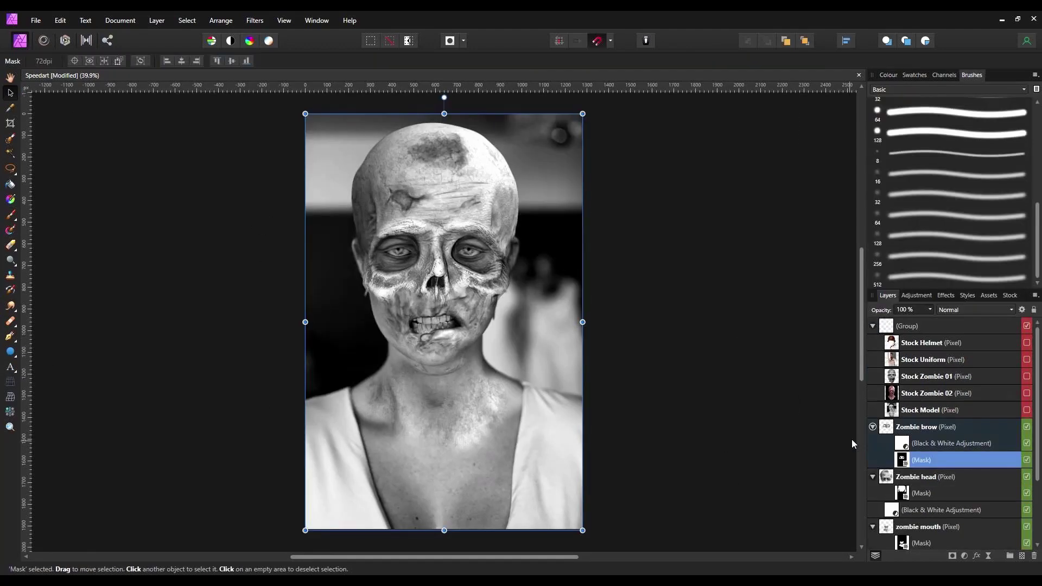
Show the grouped Stock Uniform layer and begin a Smart Mode Pen outline across the torso and up the left sleeve
left_click(1027, 359)
left_click(10, 336)
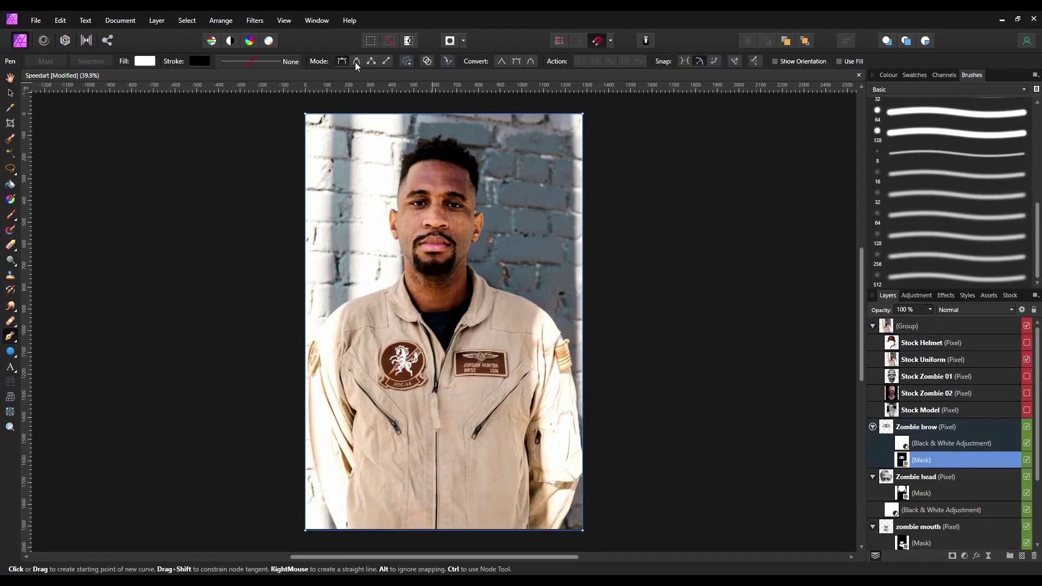
left_click(356, 61)
scroll(686, 349, "down", 2)
scroll(438, 447, "up", 3)
left_click(432, 377)
left_click(237, 392)
left_click(160, 389)
left_click(125, 362)
left_click(121, 322)
left_click(117, 282)
left_click(116, 250)
left_click(116, 224)
Continue the Pen outline up the uniform's left sleeve edge and over the rounded shoulder
left_click_drag(109, 218, 205, 302)
left_click(210, 282)
left_click(211, 259)
left_click(211, 244)
left_click(209, 232)
left_click(208, 220)
left_click(208, 219)
left_click(209, 186)
left_click_drag(228, 136, 303, 352)
left_click(310, 346)
left_click(317, 330)
left_click(333, 307)
left_click(348, 293)
Trace the uniform's left shoulder line up to the tip of the collar
left_click(477, 234)
left_click(484, 228)
left_click(495, 223)
left_click_drag(497, 217, 379, 184)
key("ctrl+plus")
left_click(333, 287)
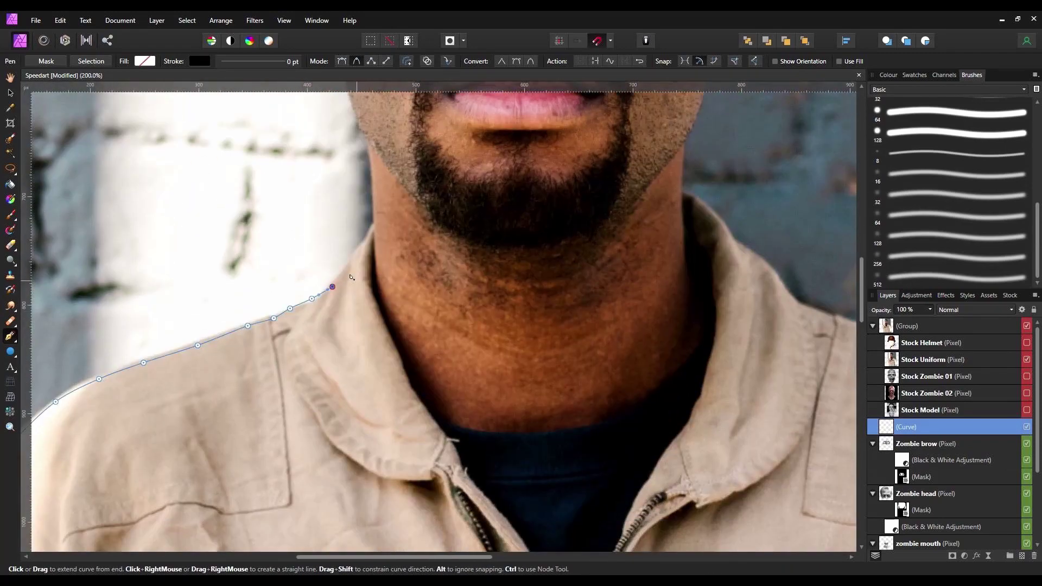
left_click(348, 264)
left_click(358, 253)
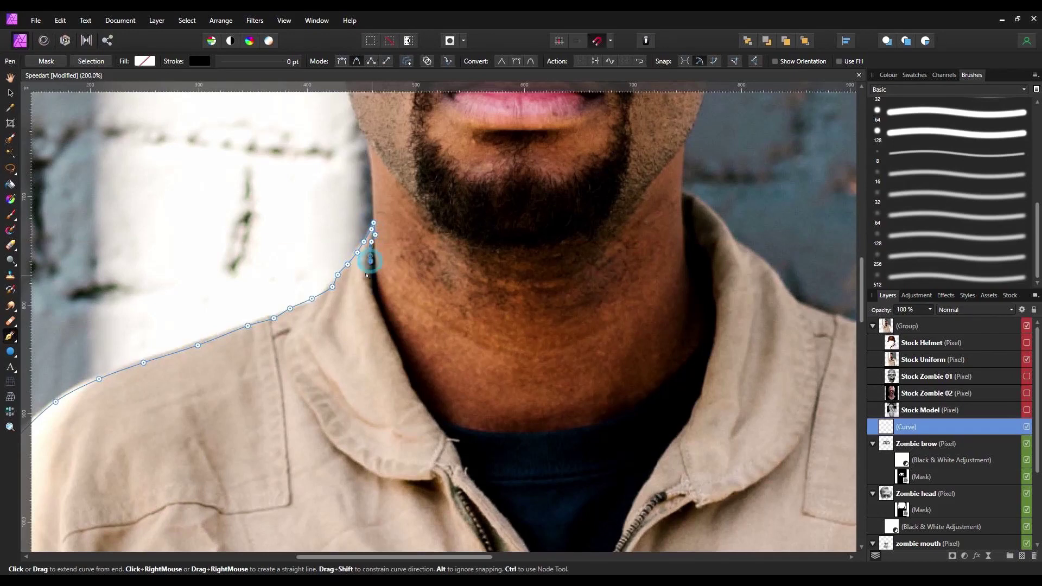
Trace down the inside of the left collar and along the dark shirt's neckline below the neck
left_click(377, 303)
left_click(382, 312)
left_click(387, 326)
left_click(392, 335)
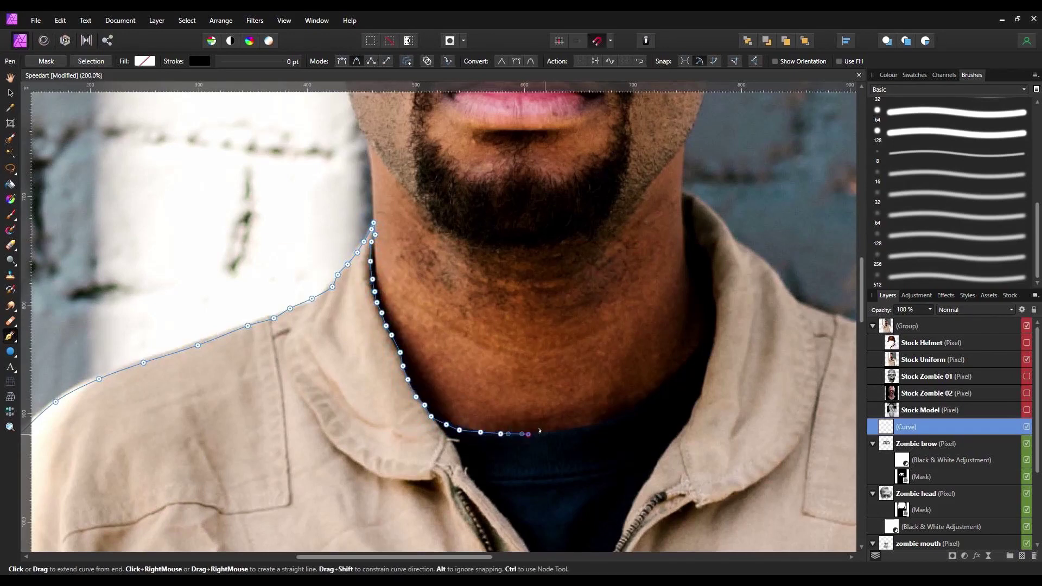
left_click(593, 426)
left_click(612, 418)
left_click(628, 410)
left_click(644, 399)
left_click(660, 384)
left_click(675, 373)
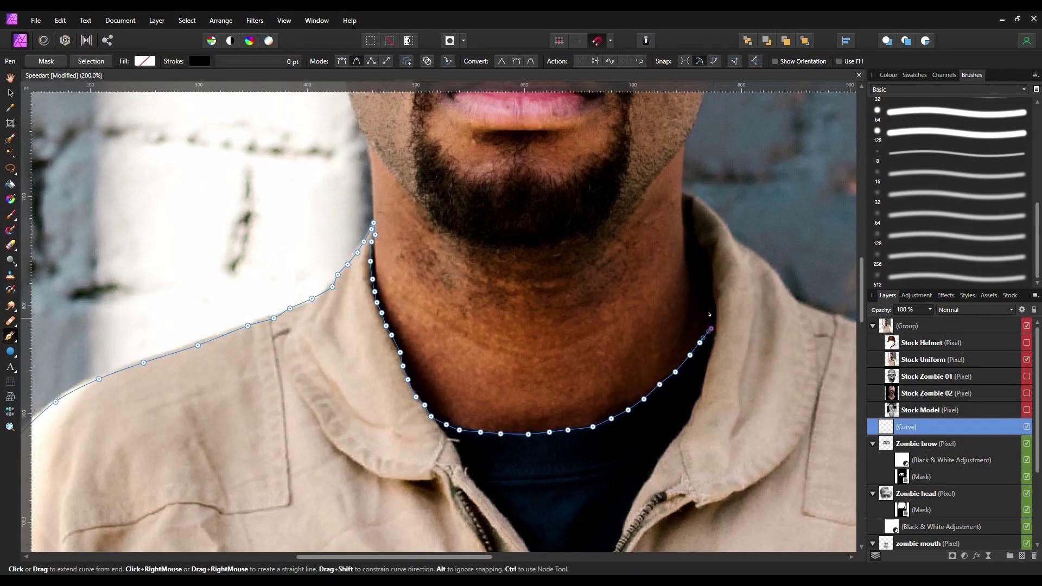
Trace up the inner edge of the right collar, around its tip and down its outer edge to the shoulder
left_click_drag(710, 314, 552, 371)
left_click(524, 295)
left_click(522, 280)
left_click(522, 269)
left_click(523, 259)
left_click(528, 259)
left_click(533, 266)
left_click_drag(535, 267, 407, 205)
left_click(425, 219)
left_click(446, 240)
left_click(451, 251)
left_click(464, 258)
left_click(474, 268)
left_click(504, 301)
Extend the Pen outline along the uniform's right shoulder and down to the top of the sleeve
left_click(513, 310)
left_click(520, 314)
left_click(536, 321)
left_click(550, 324)
left_click(675, 367)
left_click_drag(699, 373, 451, 236)
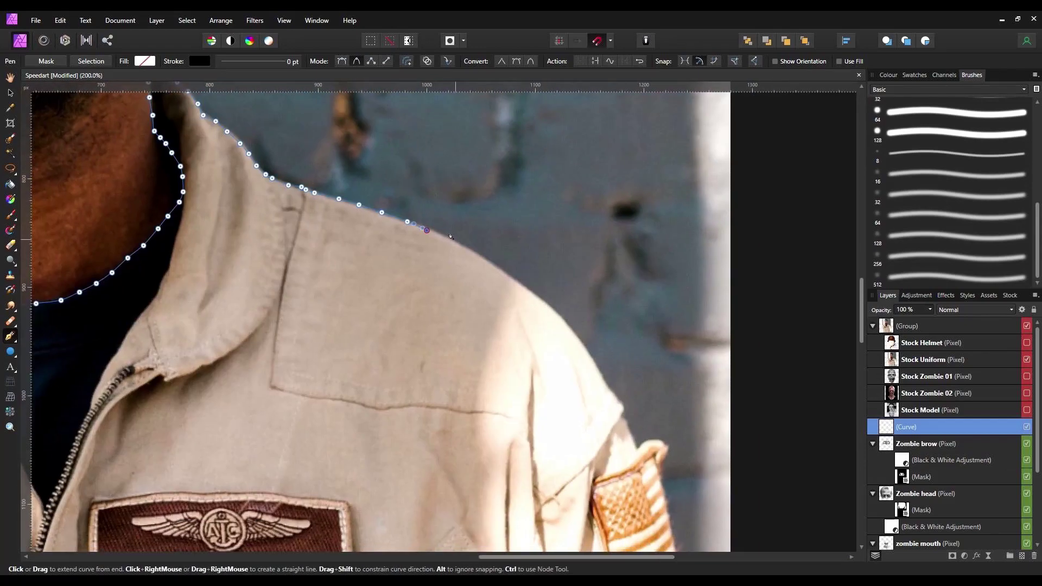
left_click(542, 300)
left_click(555, 311)
left_click(572, 330)
left_click(582, 344)
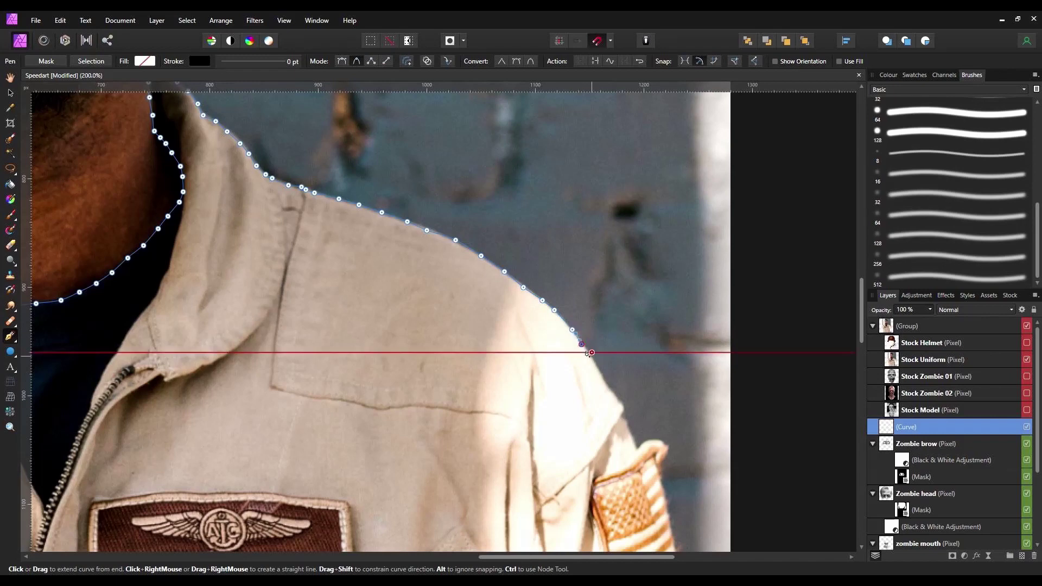
left_click(592, 359)
left_click(603, 377)
left_click(608, 388)
left_click(622, 403)
left_click(625, 408)
Trace the outer contour of the flag patch on the uniform's right sleeve
left_click(624, 414)
left_click(634, 444)
left_click(636, 450)
left_click(641, 444)
left_click(651, 441)
left_click(660, 441)
left_click(668, 445)
left_click(668, 450)
left_click_drag(660, 475, 522, 313)
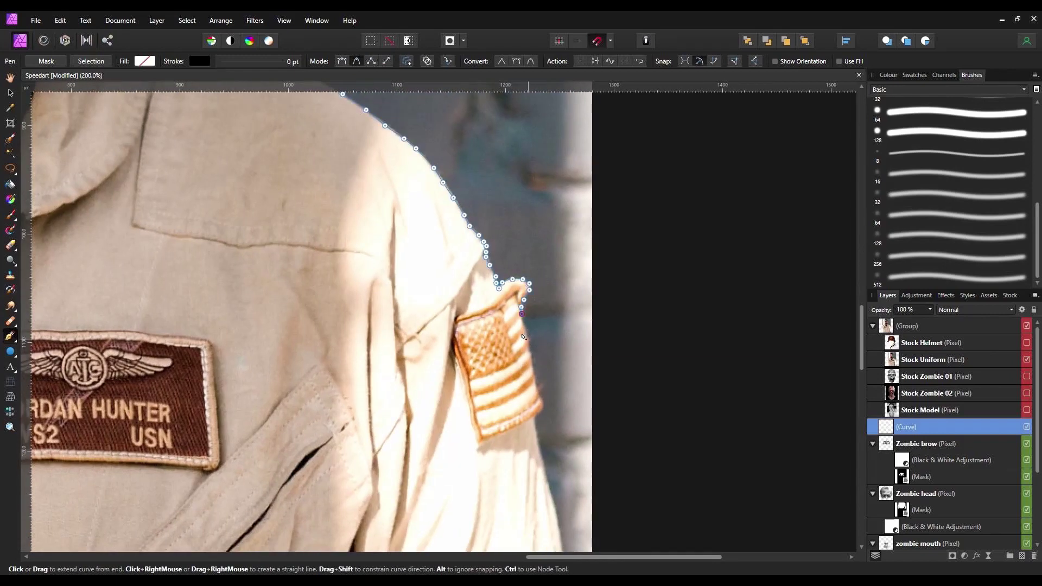
left_click(537, 394)
left_click(543, 406)
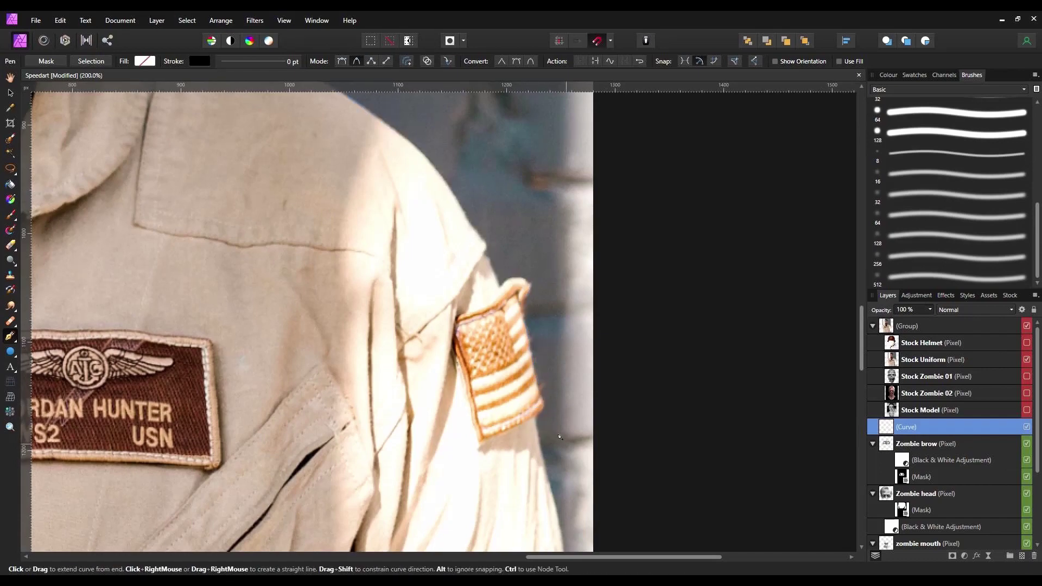
Continue the Pen outline down the right sleeve's outer edge below the flag patch
left_click_drag(551, 443, 436, 258)
left_click(427, 264)
left_click(433, 289)
left_click(436, 307)
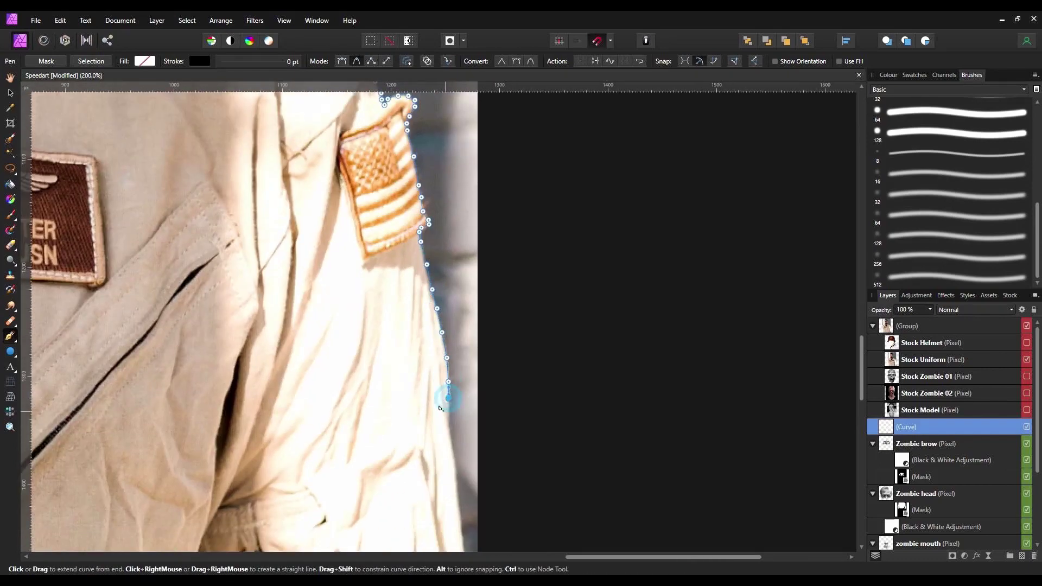
left_click(447, 420)
left_click_drag(455, 428, 418, 356)
left_click(420, 407)
left_click(423, 435)
left_click(426, 455)
left_click(427, 483)
left_click(432, 506)
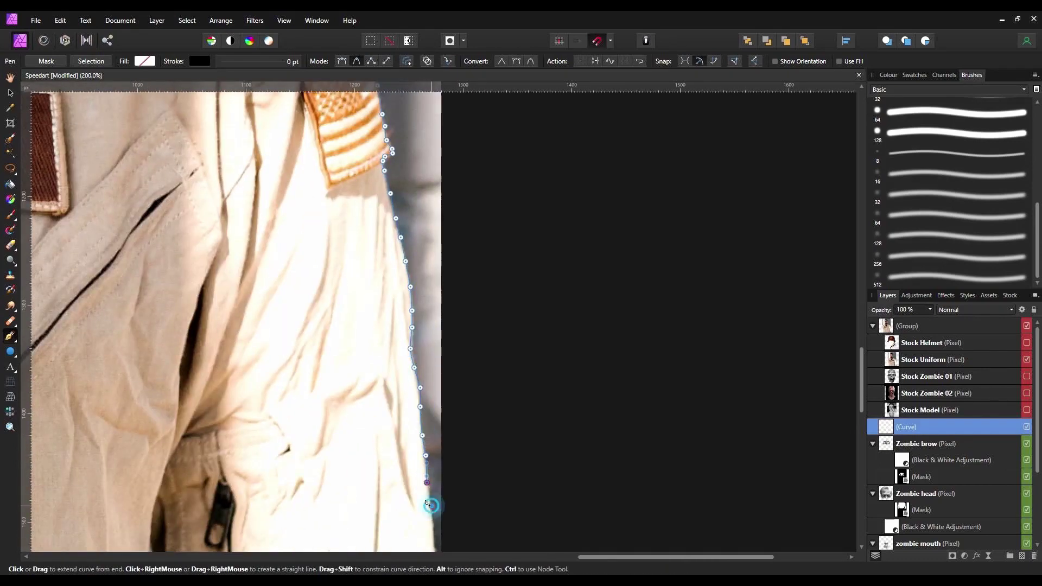
Carry the outline beyond the image edge and back across the lower uniform to close it at the starting point
left_click_drag(595, 493, 507, 259)
left_click(345, 287)
left_click(347, 310)
left_click(381, 366)
left_click(382, 445)
left_click(295, 493)
left_click_drag(294, 493, 696, 279)
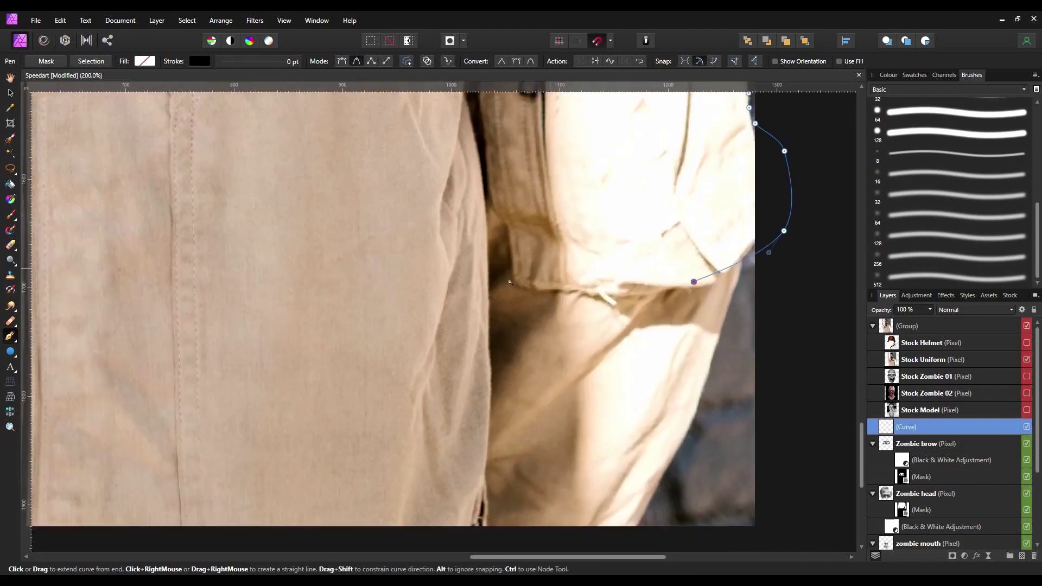
left_click(241, 328)
left_click_drag(241, 327, 567, 262)
left_click(306, 227)
left_click(347, 152)
Convert the closed outline into a selection and duplicate the enclosed Stock Uniform area onto its own layer
left_click(91, 61)
key("ctrl+0")
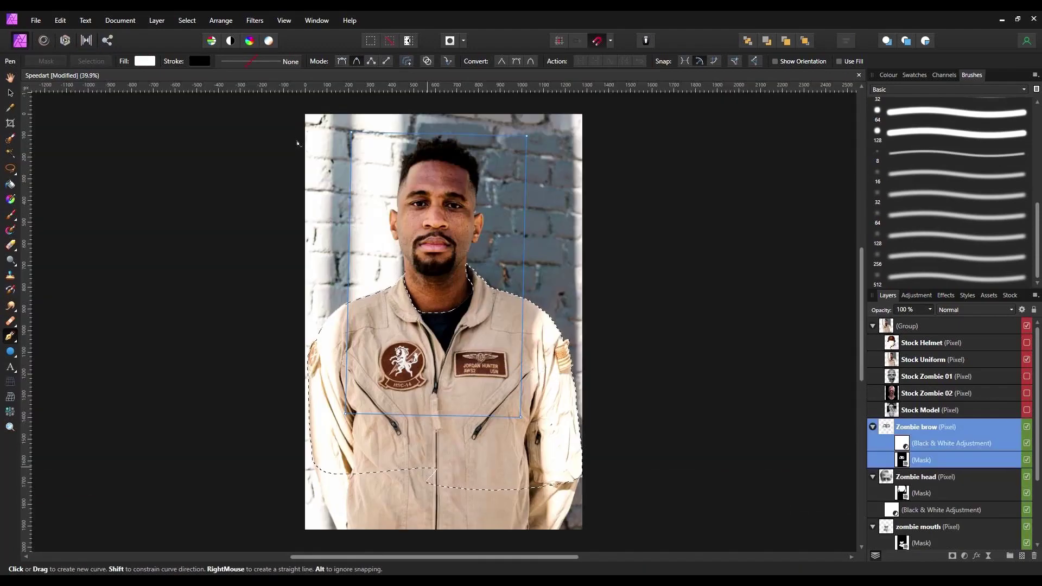
left_click(933, 359)
key("ctrl+j")
Move the cut-out uniform out of the group to above Zombie brow, hide the original Stock Uniform and deselect
left_click_drag(893, 359, 877, 438)
left_click(1026, 360)
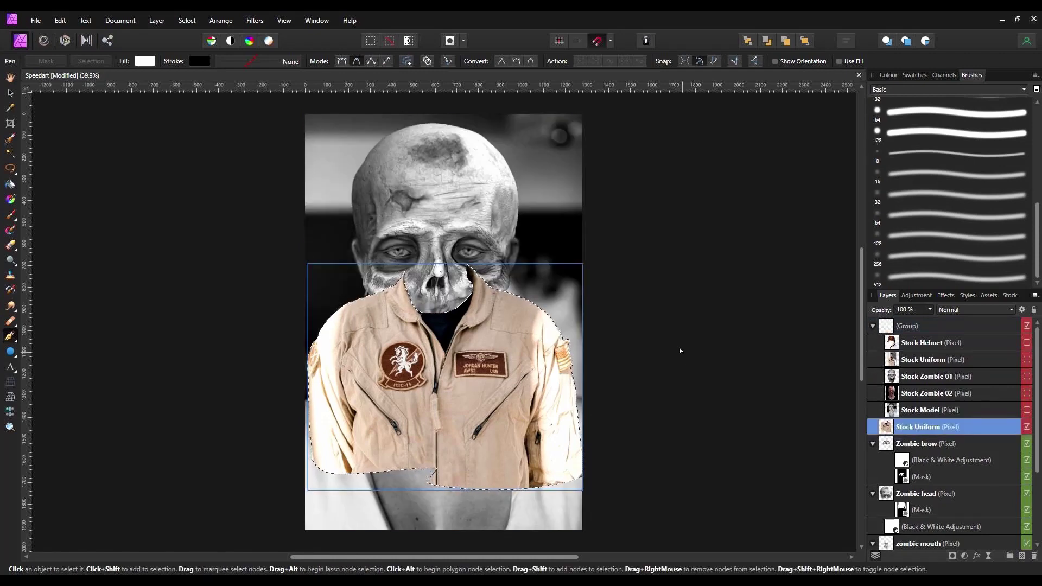
key("ctrl+d")
Enlarge and reposition the cut-out uniform so its collar fits around the zombie's neck and covers the shoulders
left_click(10, 93)
scroll(395, 295, "down", 2)
left_click_drag(395, 295, 350, 398)
left_click_drag(537, 285, 614, 222)
left_click_drag(412, 348, 394, 391)
left_click_drag(595, 265, 640, 228)
left_click_drag(402, 366, 403, 396)
left_click_drag(642, 258, 663, 240)
left_click_drag(498, 320, 492, 337)
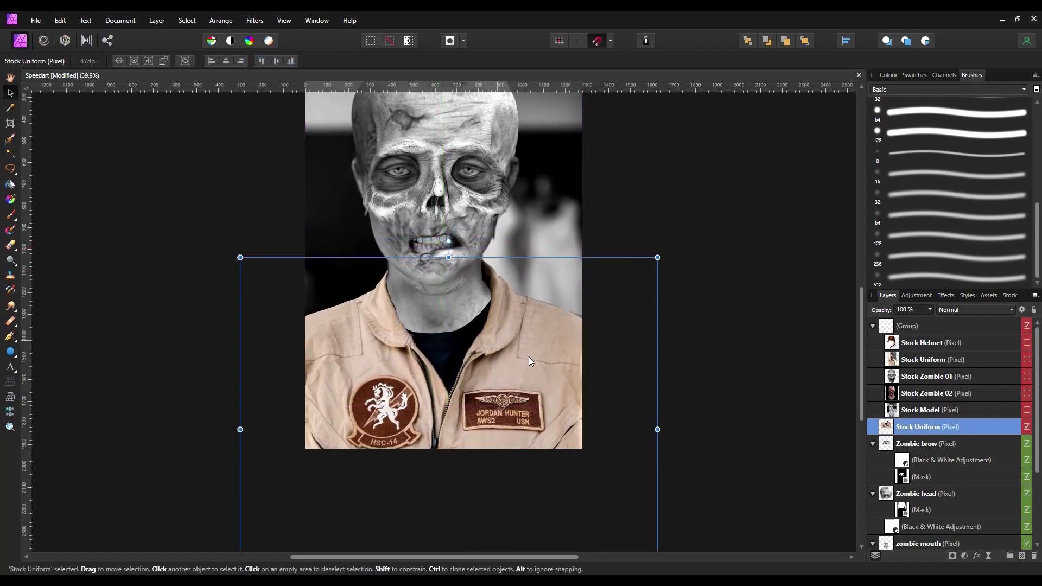
Adjust the upper corners of the cut-out Stock Uniform slightly with Mesh Warp, raising the upper-left one, and apply the deformation
left_click(10, 397)
left_click_drag(657, 257, 659, 256)
left_click_drag(239, 258, 240, 259)
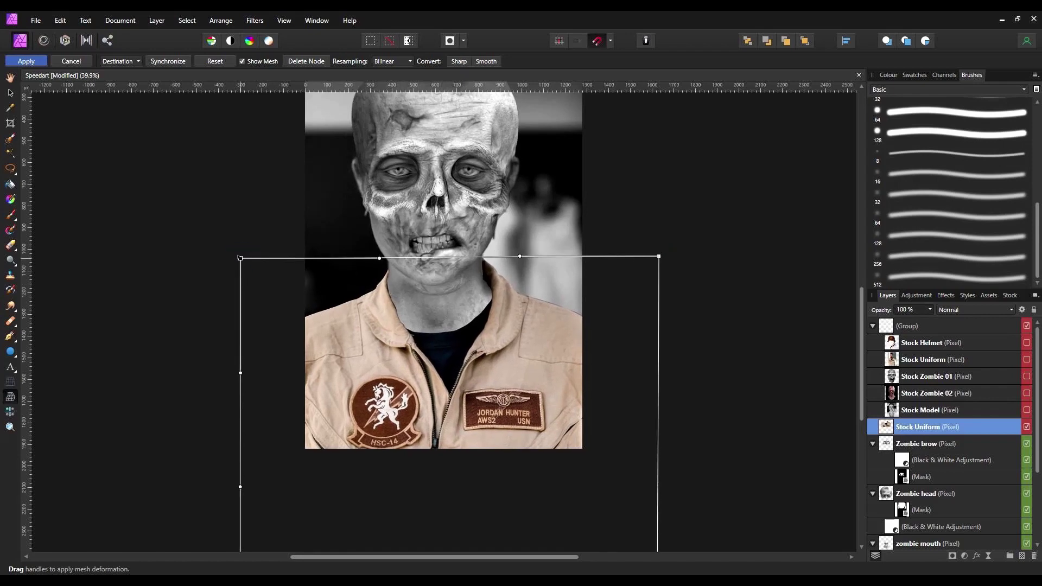
left_click_drag(660, 259, 664, 263)
key("ctrl+z")
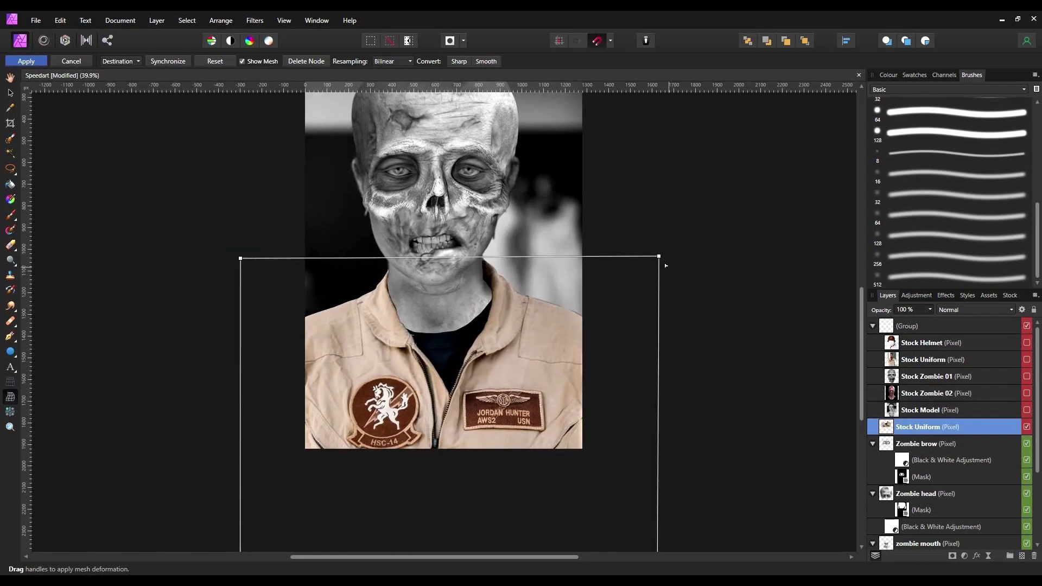
left_click_drag(240, 258, 239, 253)
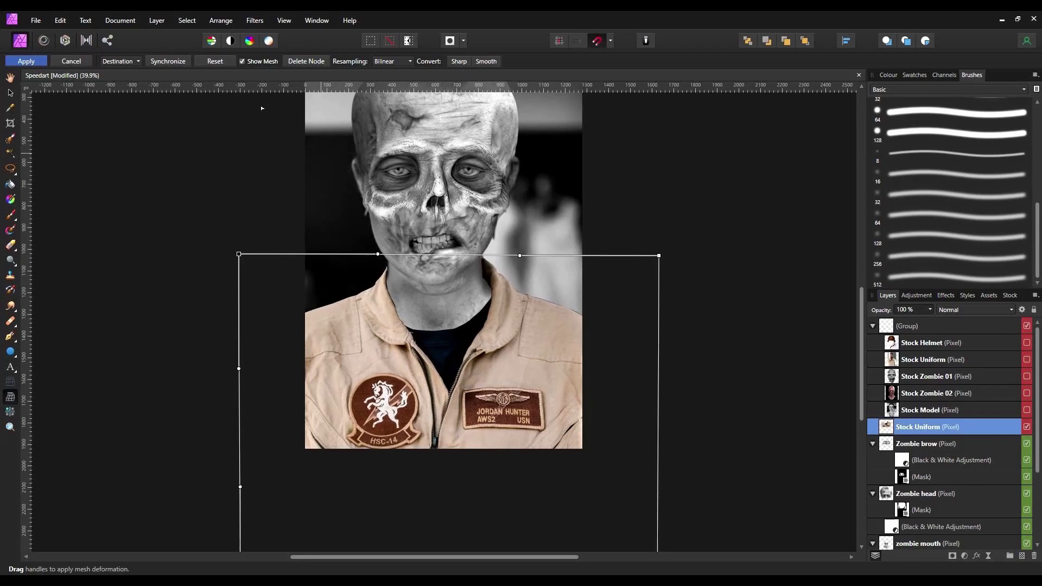
left_click(23, 60)
Rasterise and trim the cut-out Stock Uniform layer to the canvas bounds
left_click(11, 93)
right_click(968, 432)
left_click(942, 305)
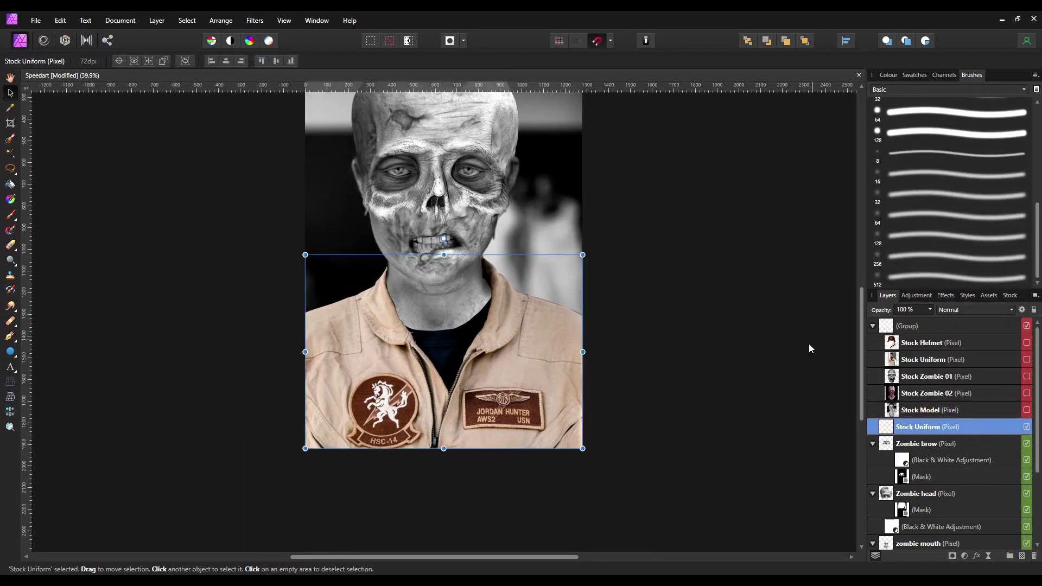
Add a Black & White adjustment over the uniform, lowering Red and Yellow, raising Green and fine-tuning Blue
left_click(964, 557)
left_click(874, 336)
left_click_drag(727, 361, 651, 361)
left_click_drag(727, 388, 682, 391)
left_click_drag(645, 362, 646, 362)
left_click_drag(727, 413, 741, 413)
left_click_drag(728, 465, 726, 464)
left_click(837, 316)
left_click(745, 352)
Nest the new Black & White adjustment inside the cut-out Stock Uniform layer so it affects only the uniform
scroll(745, 353, "up", 4)
scroll(999, 459, "down", 3)
left_click_drag(892, 380, 898, 393)
left_click(872, 376)
left_click(929, 376)
scroll(922, 537, "down", 4)
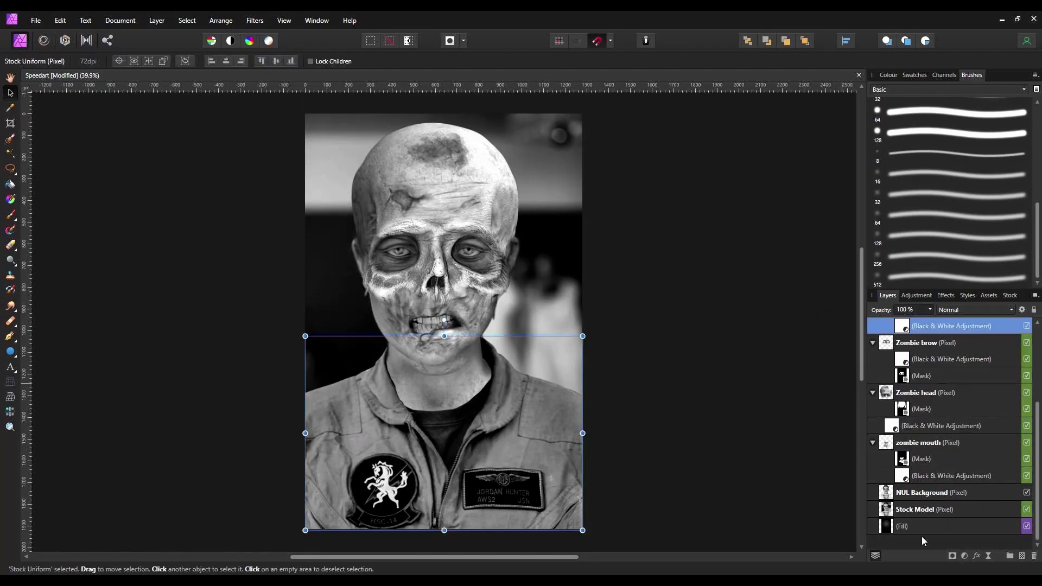
left_click(932, 507, "shift")
left_click_drag(437, 215, 437, 226)
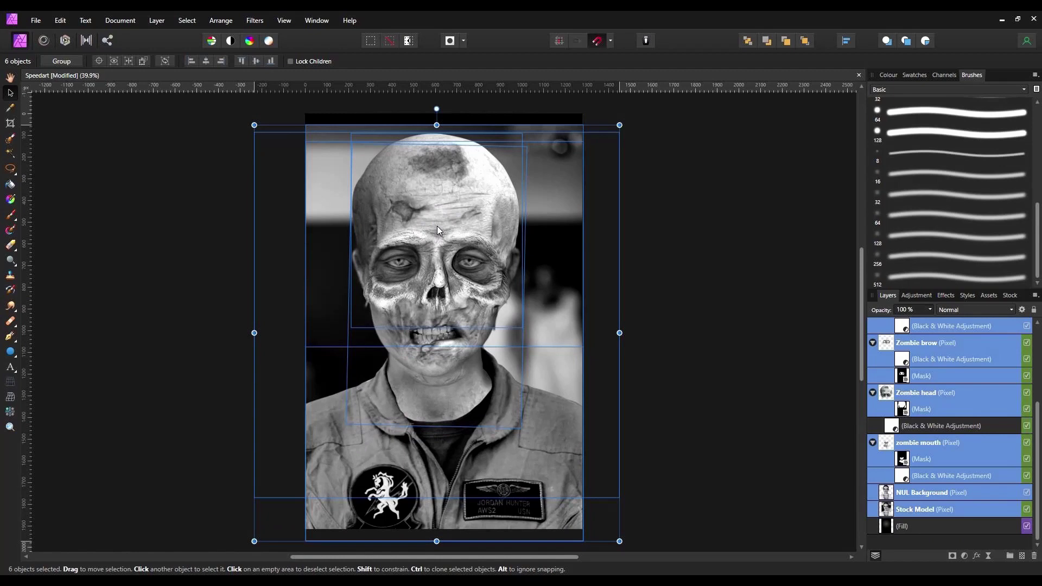
left_click(718, 306)
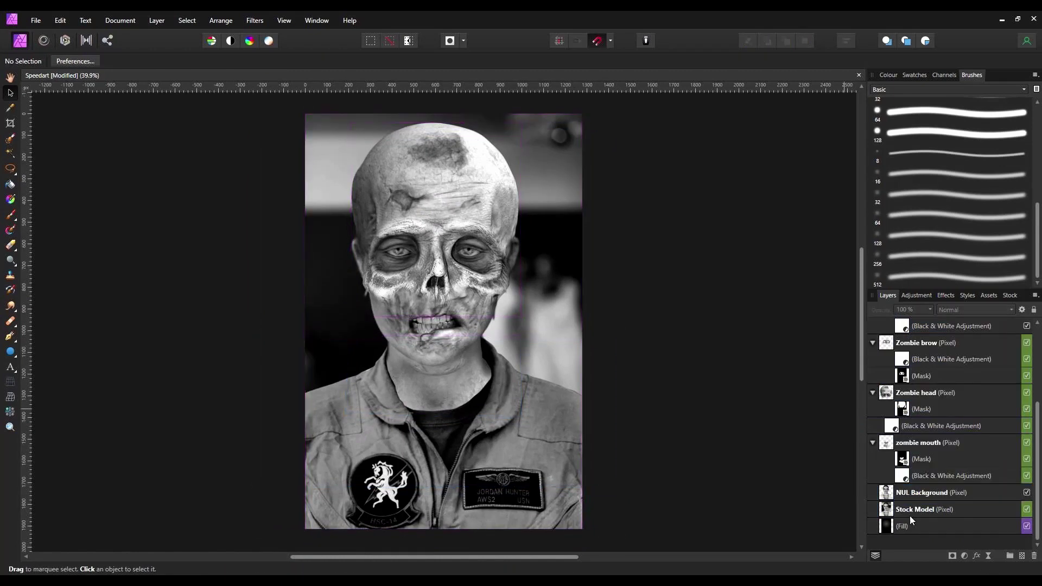
Hide the black-and-white Stock Model background and shift all layers from it up to the cut-out Stock Uniform slightly downwards
left_click(1027, 510)
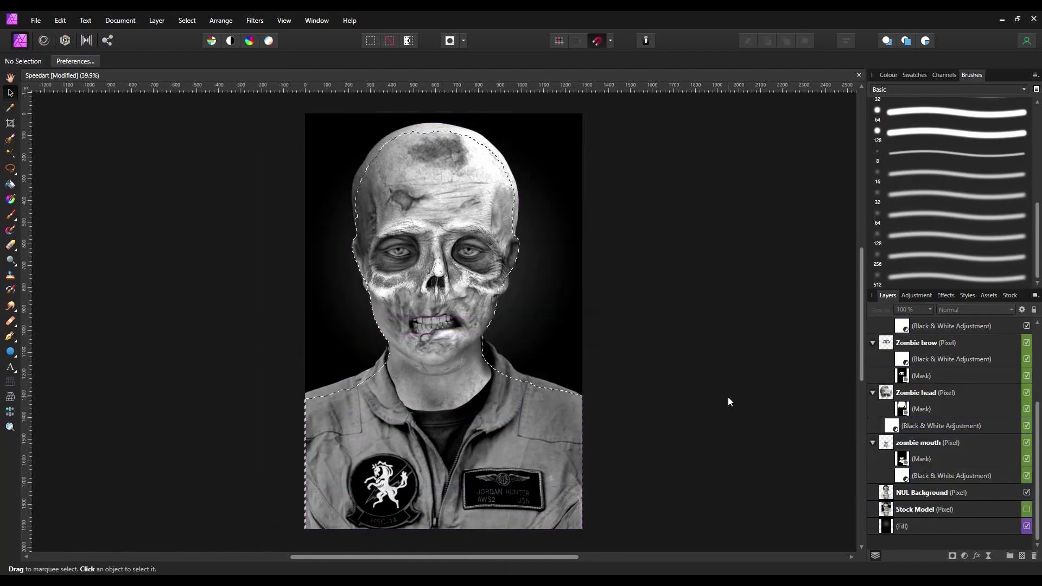
left_click(965, 510)
scroll(949, 483, "up", 3)
left_click(927, 427, "shift")
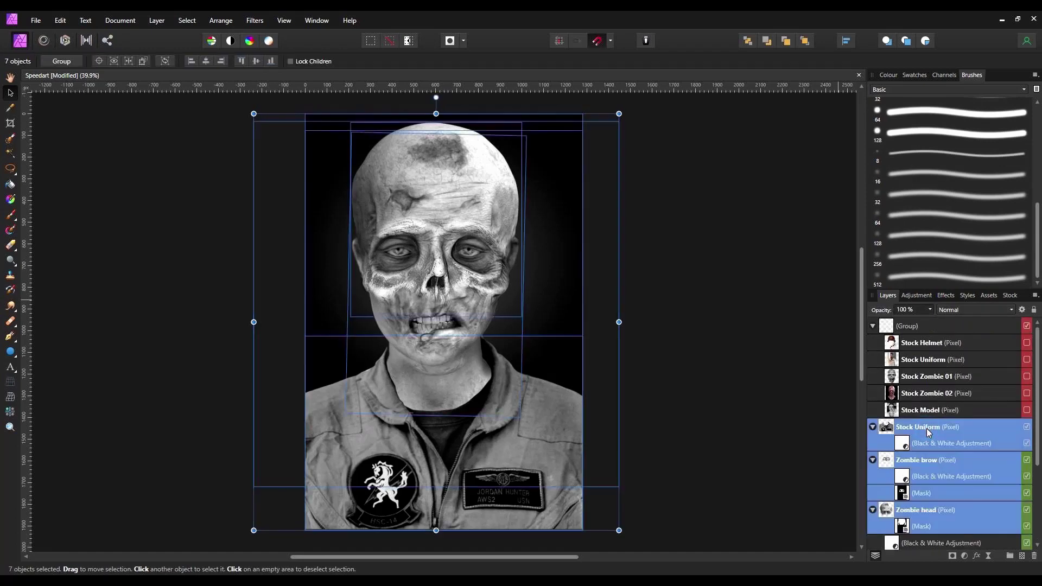
scroll(925, 427, "down", 3)
scroll(919, 511, "up", 1)
left_click_drag(441, 234, 440, 245)
left_click(722, 367)
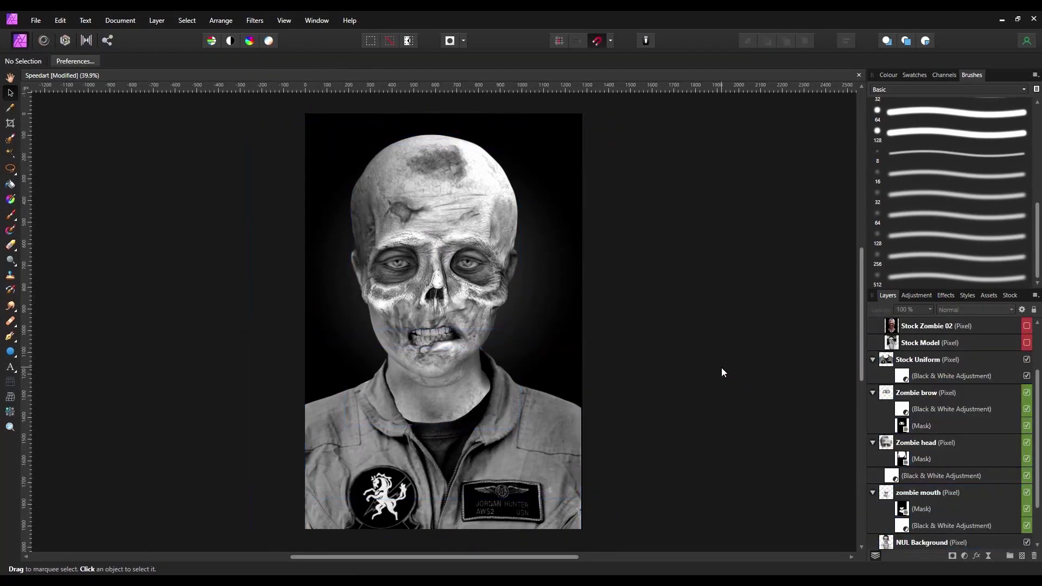
Paint over the lettering on the uniform's rectangular chest patch in black with a small soft brush, keeping the wings emblem
left_click(891, 361)
key("ctrl+1")
scroll(658, 351, "down", 3)
key("b")
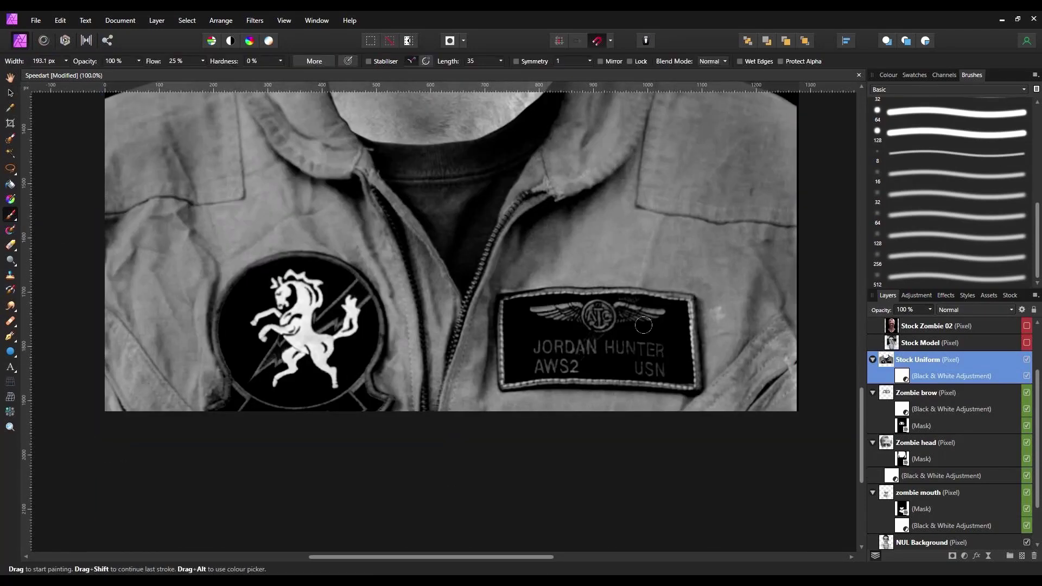
key("bracketleft")
left_click(888, 75)
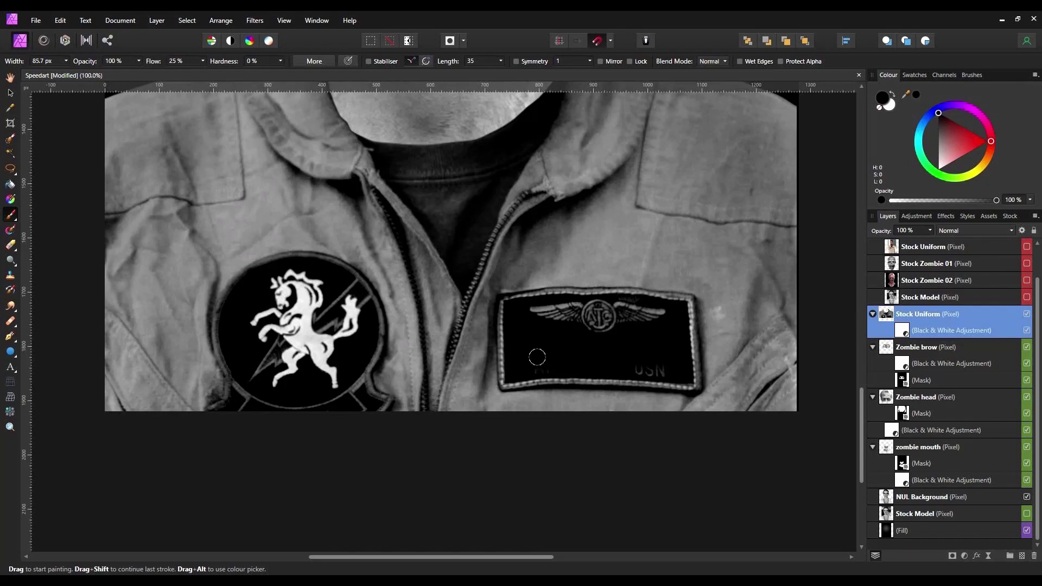
key("v")
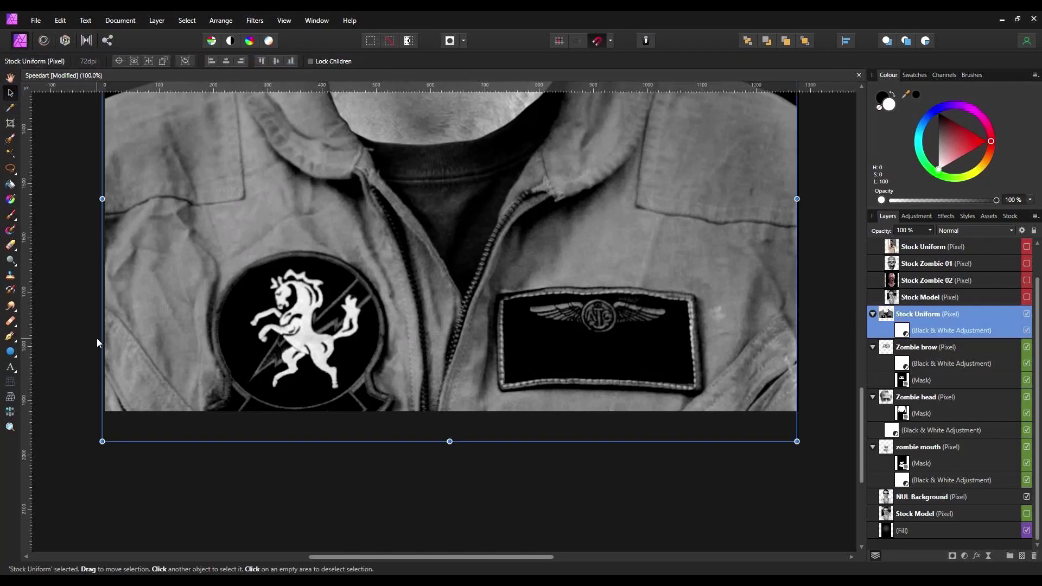
key("ctrl+0")
left_click(717, 389)
Add a pixel layer above Zombie brow and paint soft black shading on the neck along the inside of the collar
left_click(944, 347)
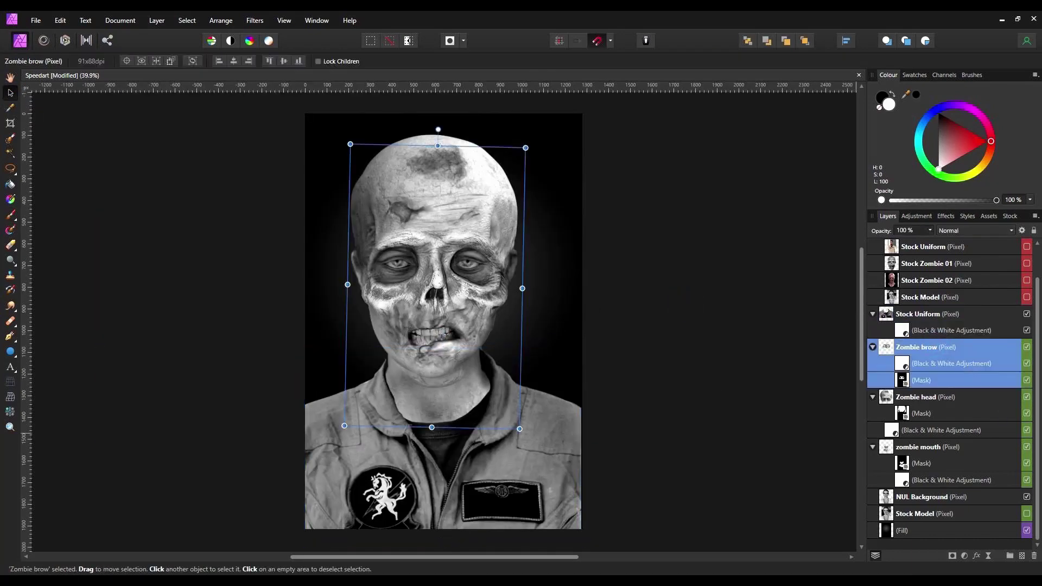
left_click(1023, 556)
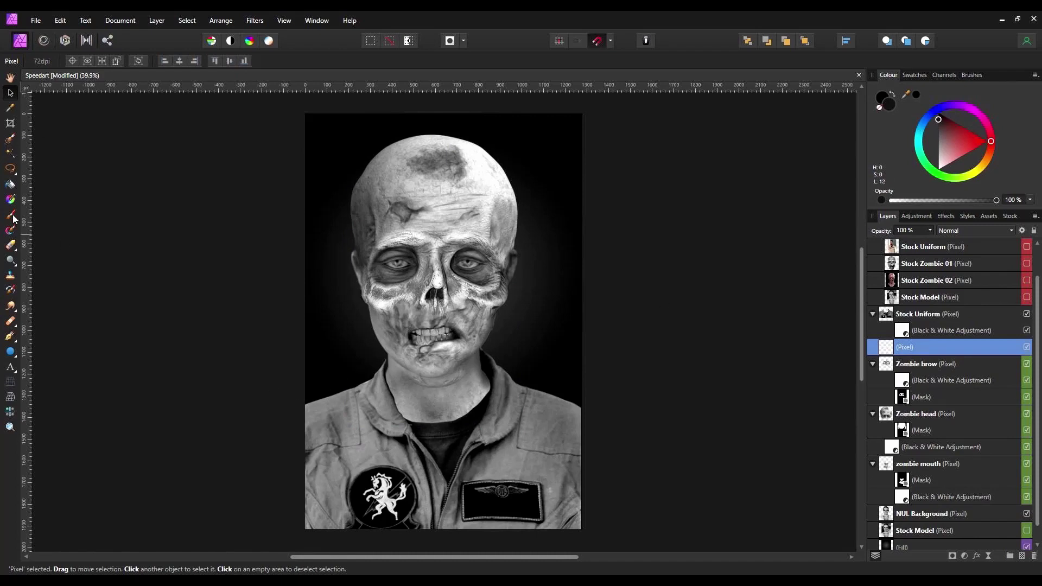
key("b")
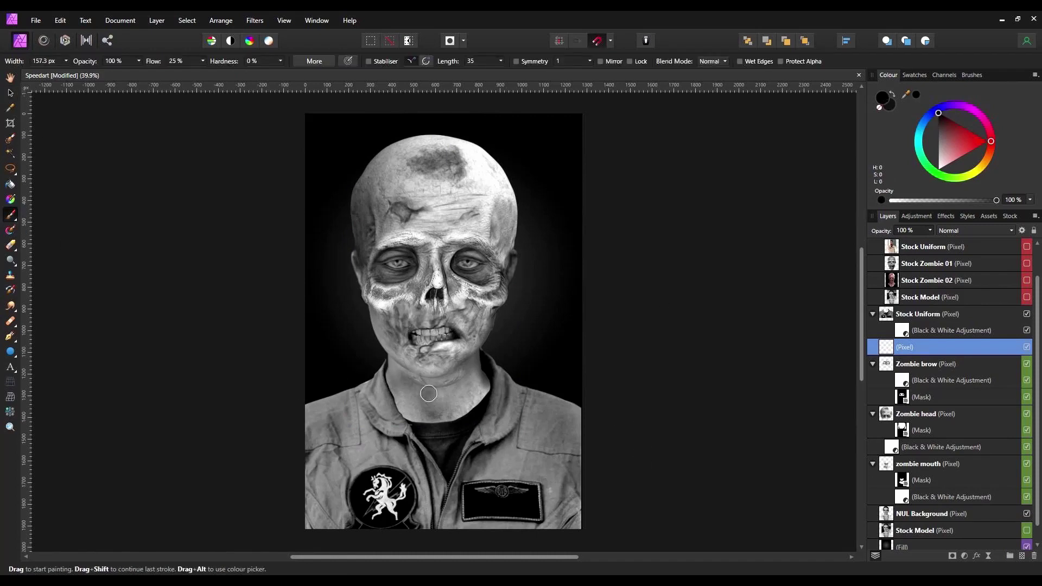
scroll(429, 394, "up", 2)
scroll(428, 379, "down", 1)
mouse_move(341, 361)
left_mouse_down()
mouse_move(322, 340)
mouse_move(321, 383)
mouse_move(364, 444)
mouse_move(364, 432)
mouse_move(432, 449)
mouse_move(509, 409)
mouse_move(520, 335)
mouse_move(527, 386)
mouse_move(515, 441)
mouse_move(348, 422)
left_mouse_up()
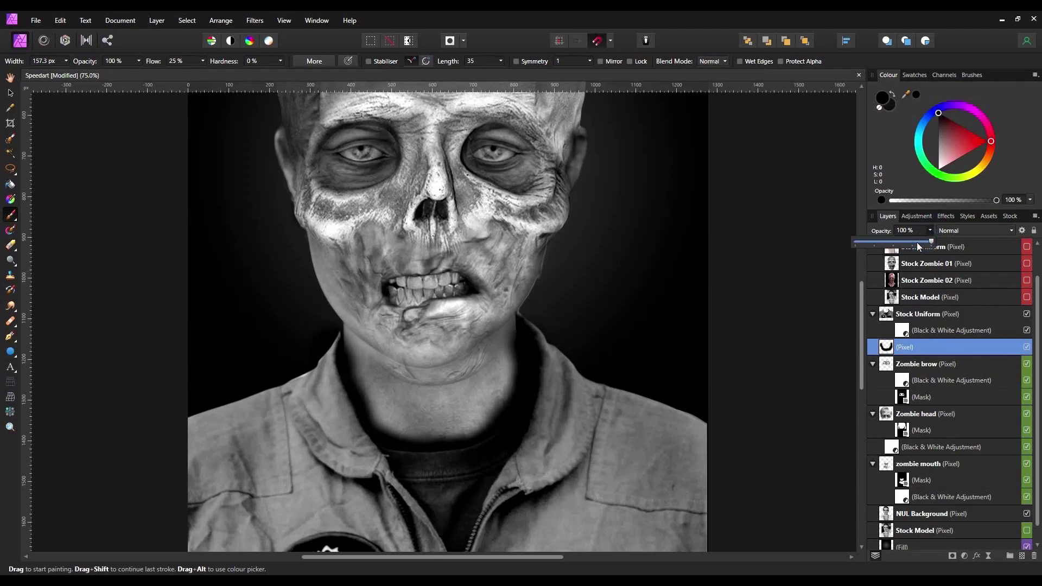
Reduce the opacity of the neck shading layer and clear the layer selection
left_click_drag(917, 245, 914, 246)
key("v")
left_click(440, 319)
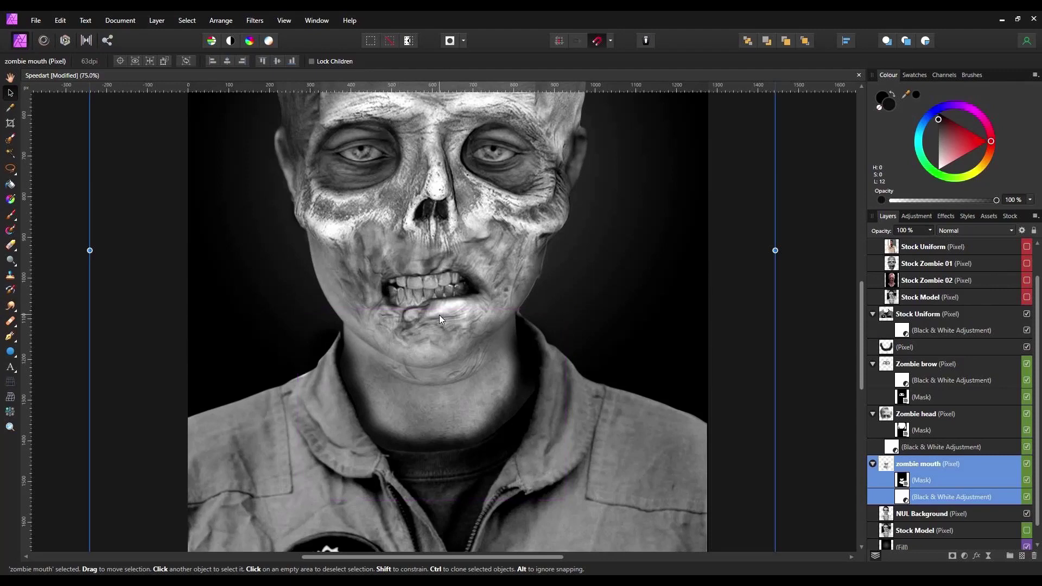
scroll(718, 277, "down", 3)
left_click(718, 277)
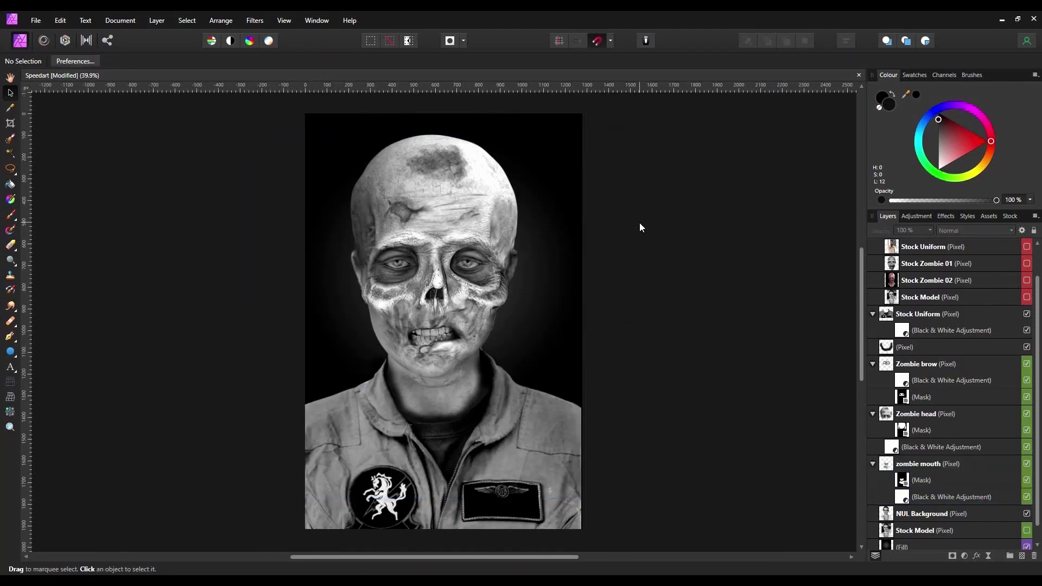
Show the original Stock Helmet layer and select the helmet's dome with the Selection Brush
scroll(936, 311, "up", 1)
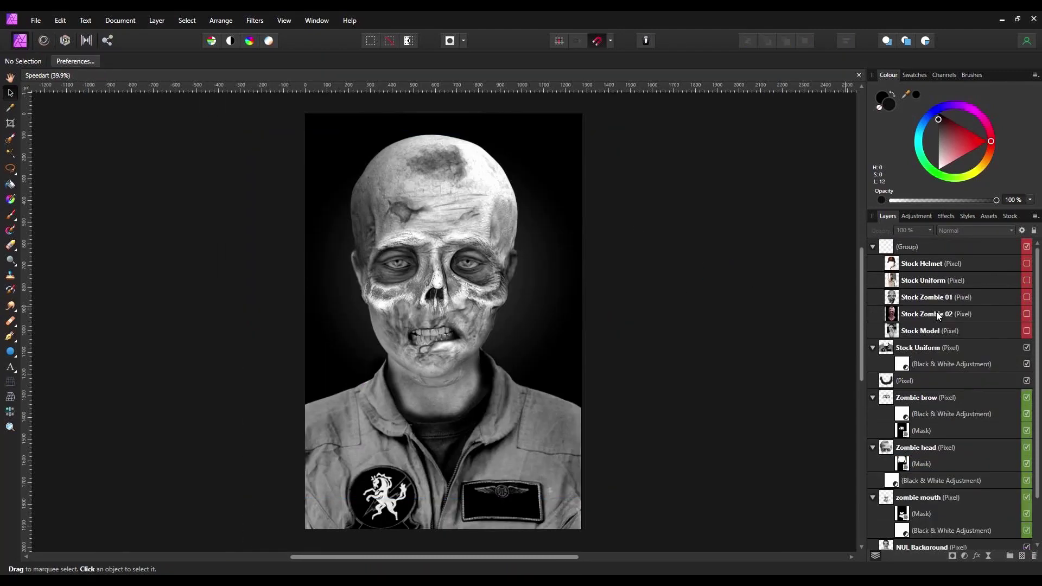
left_click(933, 264)
left_click(1026, 264)
scroll(438, 244, "up", 2)
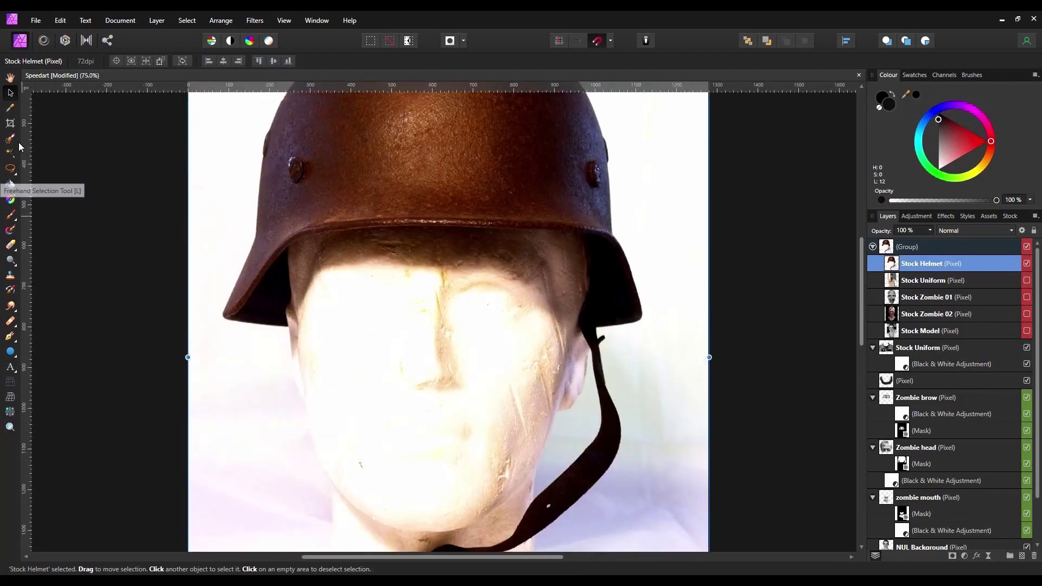
left_click(10, 139)
scroll(388, 197, "up", 3)
left_click_drag(580, 308, 329, 294)
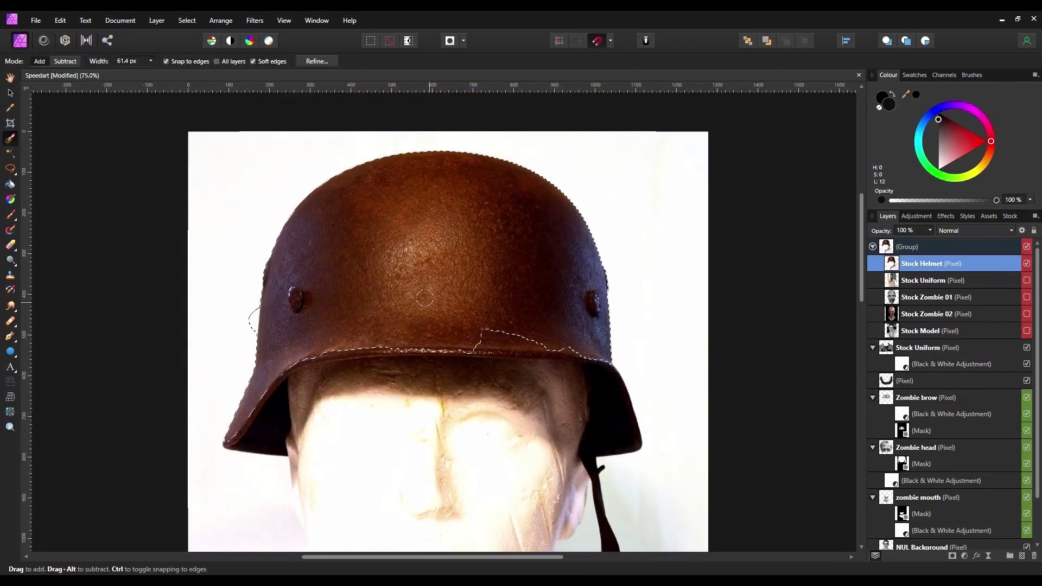
Extend and clean up the brush selection along the helmet's rim and side flaps, leaving out the mannequin face and chin strap
scroll(426, 299, "up", 2)
mouse_move(415, 304)
left_mouse_down()
mouse_move(486, 385)
mouse_move(532, 328)
left_mouse_up()
left_click_drag(197, 300, 209, 383)
mouse_move(543, 299)
left_mouse_down()
mouse_move(454, 406)
mouse_move(378, 299)
mouse_move(379, 239)
left_mouse_up()
mouse_move(699, 372)
left_mouse_down()
mouse_move(642, 357)
mouse_move(393, 342)
mouse_move(180, 347)
mouse_move(118, 366)
mouse_move(184, 357)
mouse_move(212, 391)
left_mouse_up()
left_click_drag(711, 405, 647, 389)
left_click_drag(117, 380, 343, 239)
mouse_move(346, 244)
left_mouse_down()
mouse_move(302, 272)
mouse_move(267, 370)
left_mouse_up()
left_click_drag(760, 244, 423, 207)
left_click_drag(624, 207, 671, 423)
left_click_drag(619, 456, 604, 408)
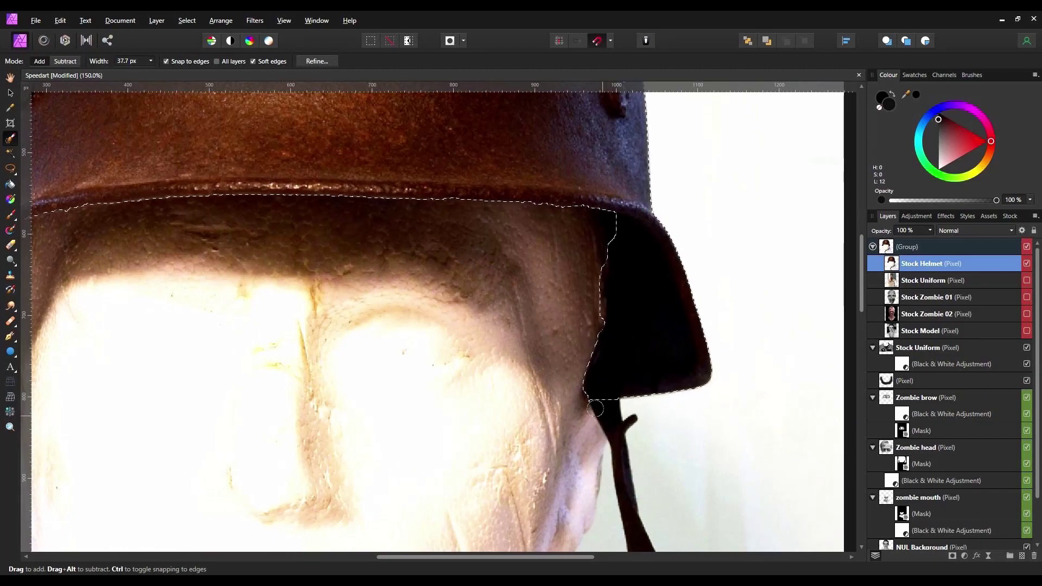
mouse_move(587, 229)
left_mouse_down()
mouse_move(581, 279)
mouse_move(597, 337)
mouse_move(642, 349)
mouse_move(614, 209)
mouse_move(619, 305)
left_mouse_up()
Duplicate the selected helmet onto its own layer above the cut-out Stock Uniform, hide the original Stock Helmet and deselect
key("ctrl+0")
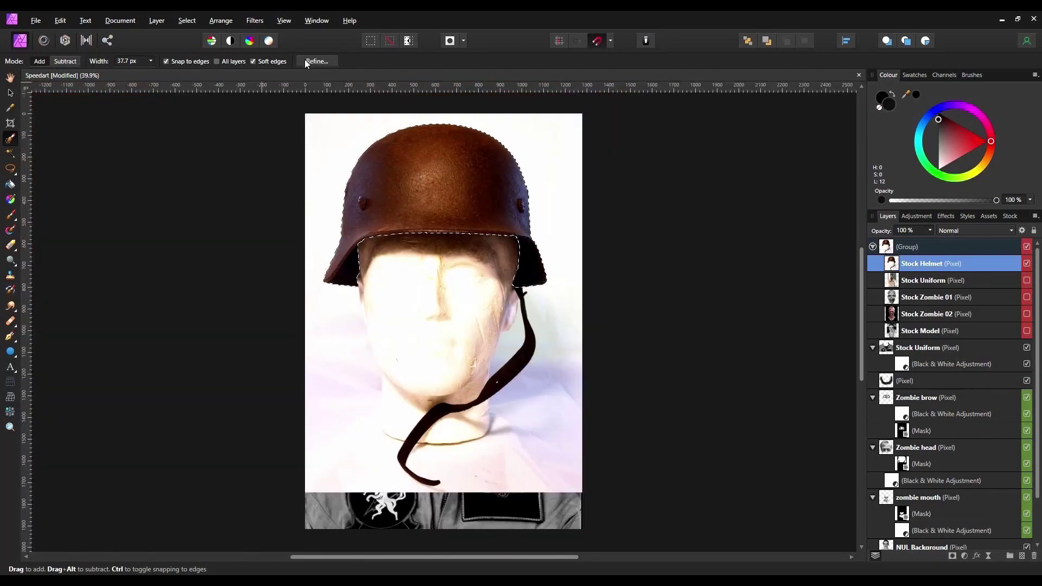
key("ctrl+j")
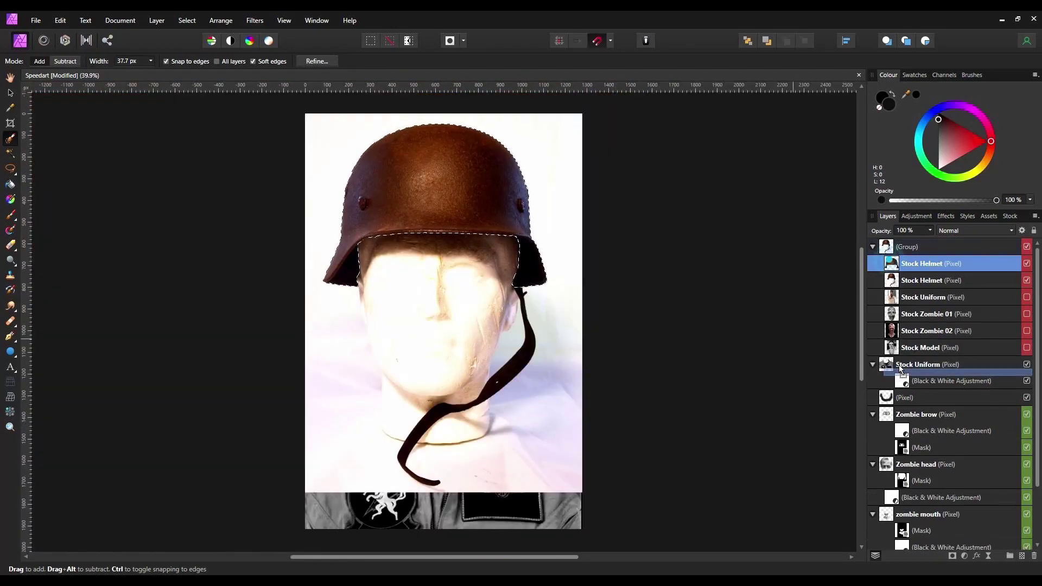
left_click_drag(890, 264, 901, 354)
left_click(9, 92)
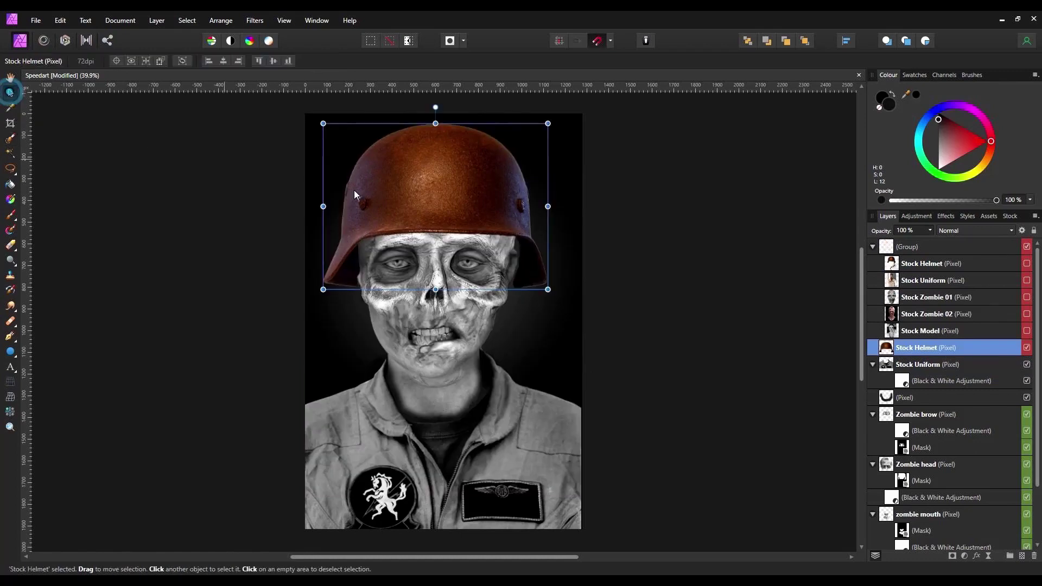
Add a Black & White adjustment with Red 29% and Yellow 127%, and nest it inside the cut-out Stock Helmet layer
left_click(966, 559)
left_click(885, 337)
left_click_drag(715, 363, 738, 388)
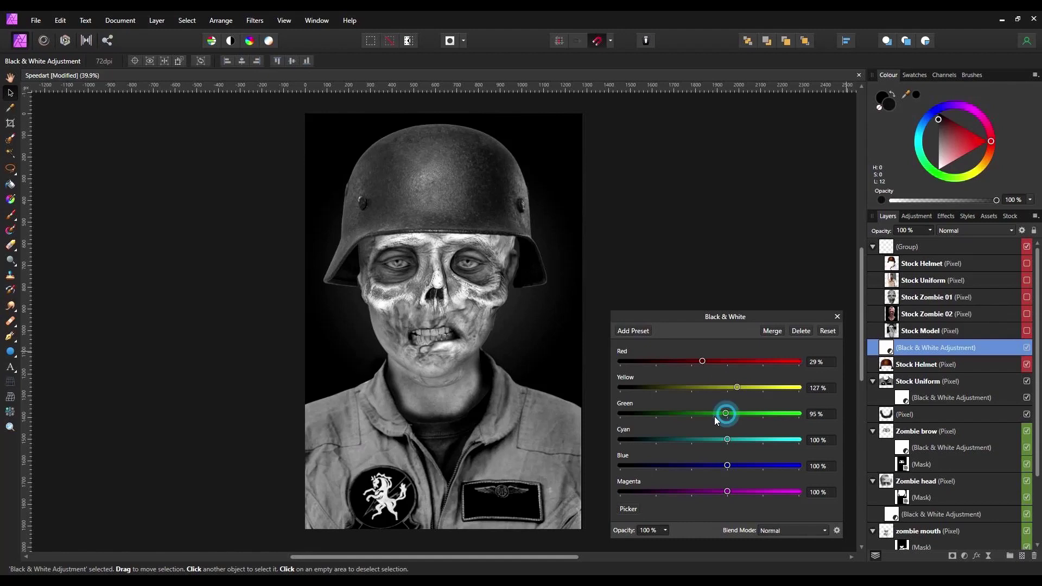
left_click(837, 316)
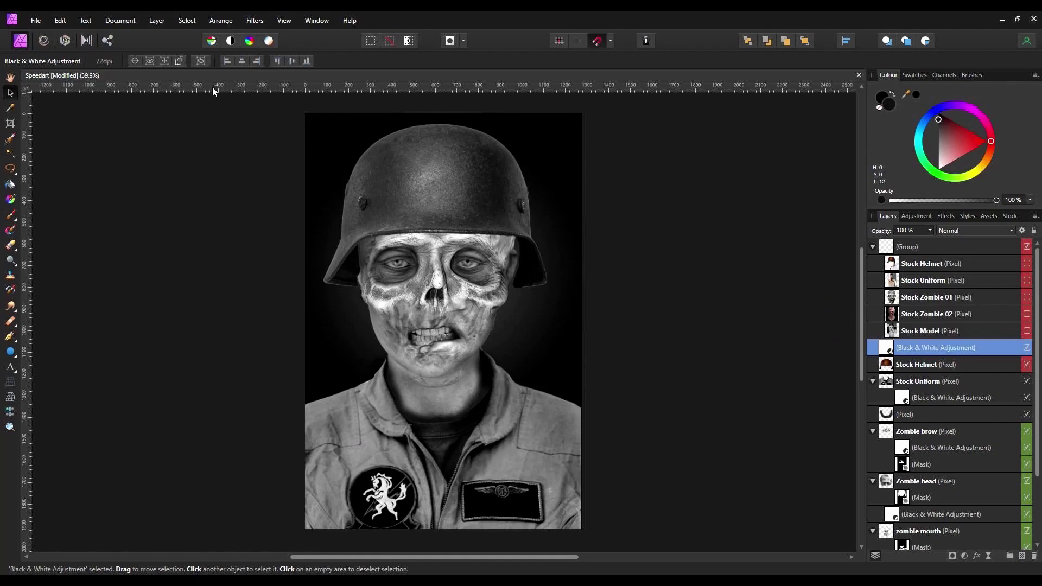
left_click_drag(907, 350, 884, 373)
left_click(873, 348)
Move the helmet up, tilt it slightly clockwise and scale it down a little to fit the zombie's head
left_click_drag(416, 197, 414, 180)
left_click_drag(434, 97, 441, 105)
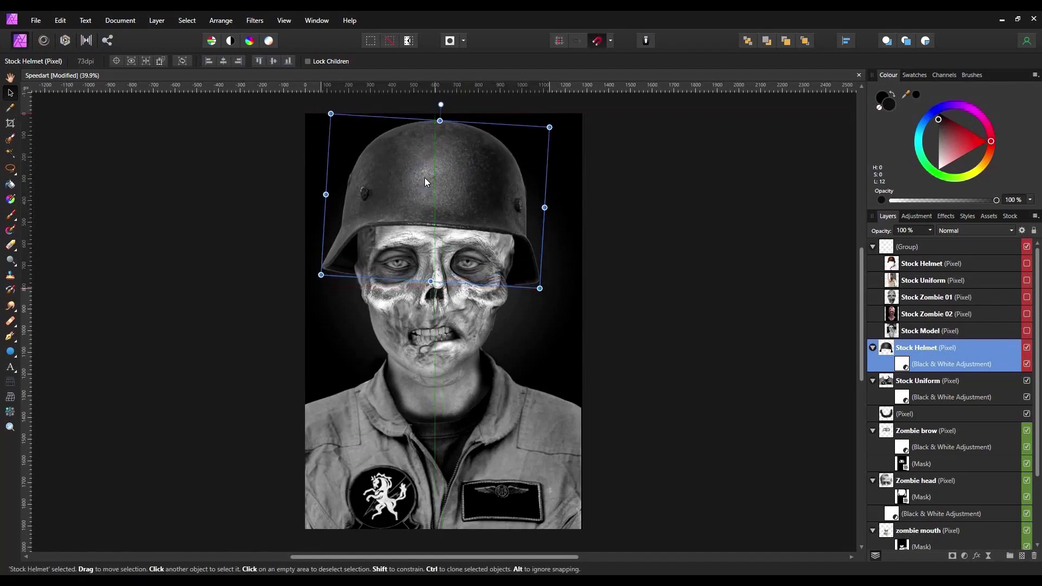
left_click_drag(425, 178, 424, 183)
left_click_drag(330, 119, 337, 125)
left_click_drag(403, 173, 454, 159)
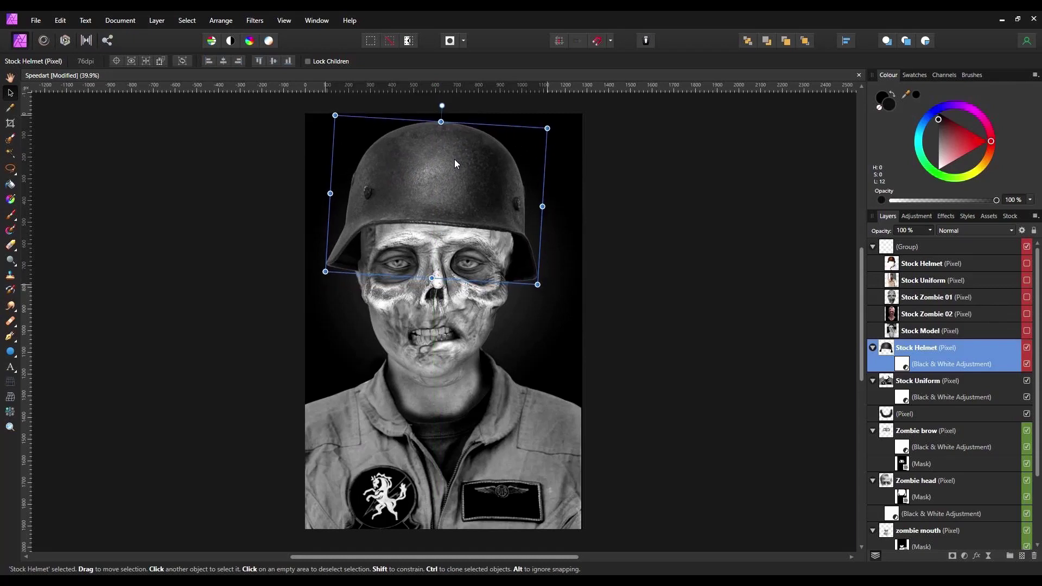
left_click(660, 234)
Add a mask to the cut-out Stock Helmet and paint black on it to uncover the ear beneath the side flap
key("ctrl+1")
scroll(815, 346, "up", 7)
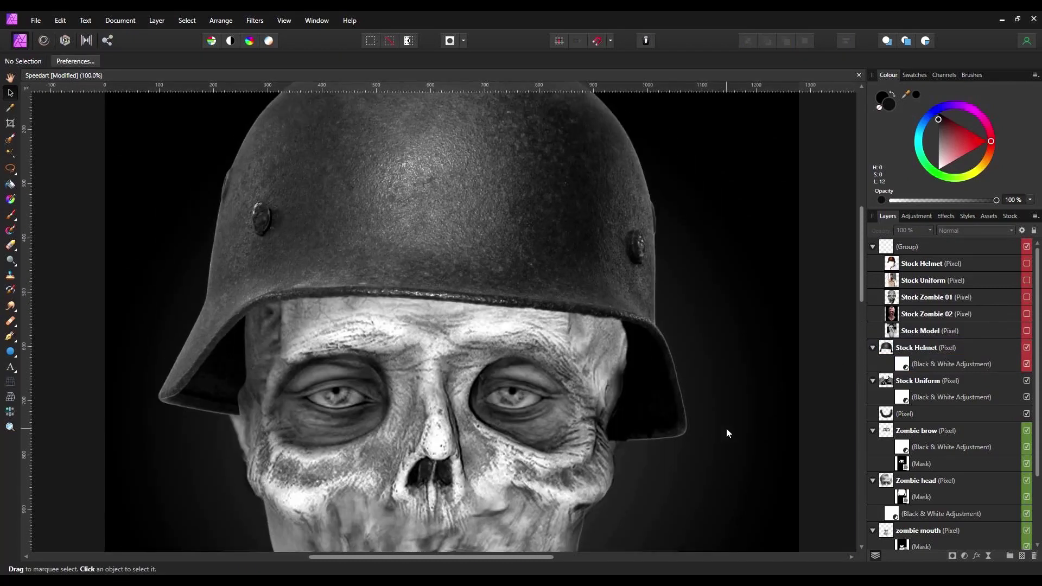
left_click(668, 432)
left_click(953, 556)
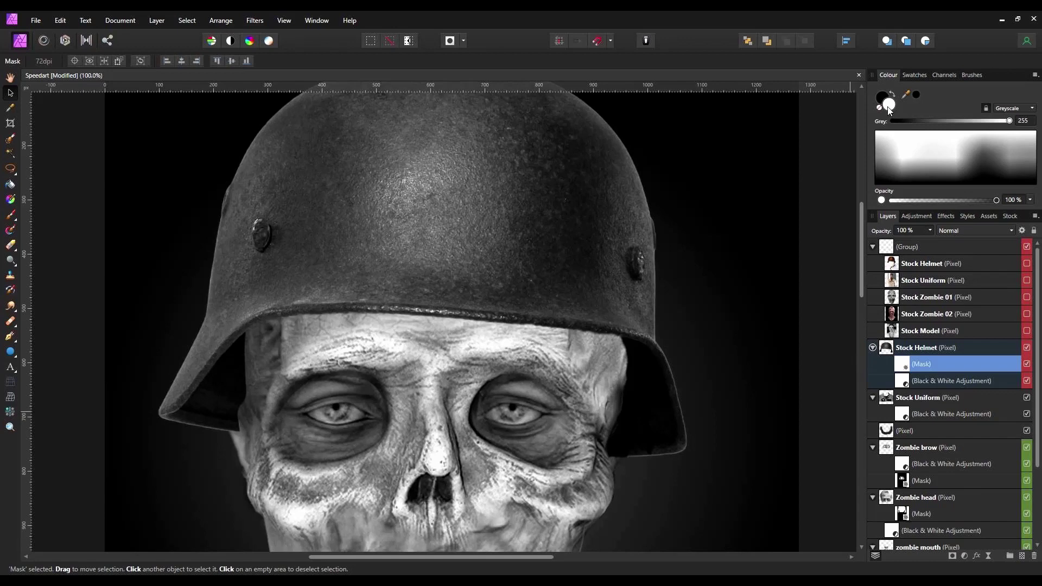
left_click(972, 75)
key("b")
key("bracketleft")
left_click_drag(628, 358, 607, 412)
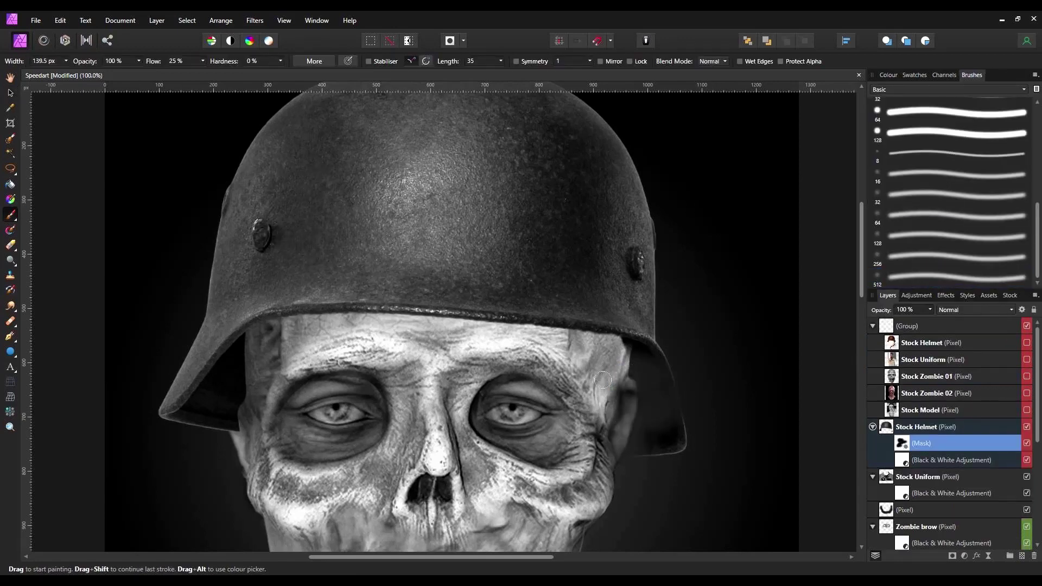
Refine the helmet mask with a smaller soft brush, restoring the dark inside of the flap while keeping the ear uncovered
left_click(933, 277)
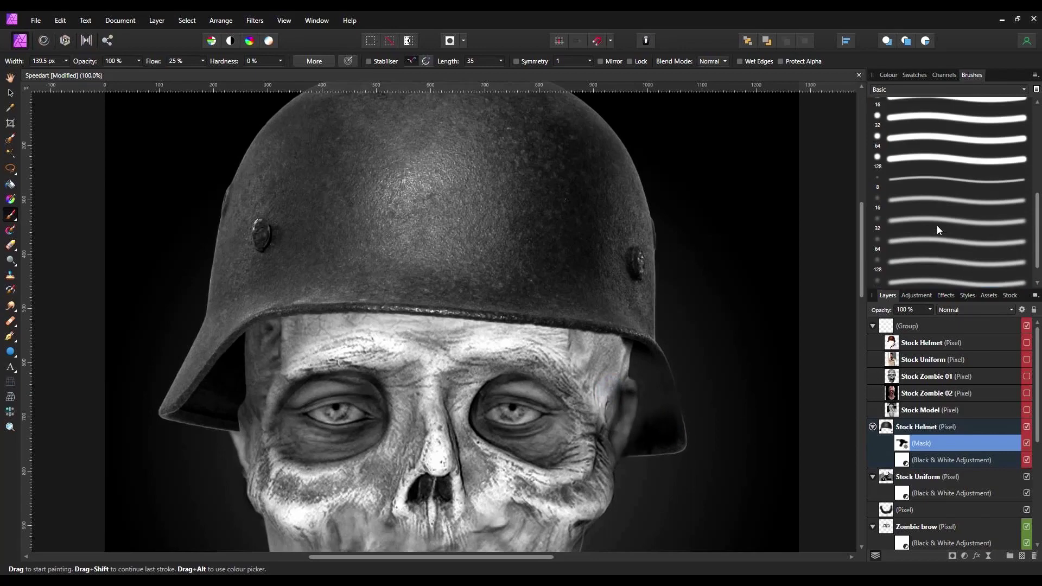
scroll(661, 420, "up", 3)
key("bracketleft")
key("bracketleft")
key("bracketleft")
key("bracketleft")
key("bracketleft")
key("bracketleft")
mouse_move(661, 420)
left_mouse_down()
mouse_move(625, 340)
mouse_move(584, 364)
left_mouse_up()
mouse_move(603, 293)
left_mouse_down()
mouse_move(570, 399)
mouse_move(619, 330)
mouse_move(581, 196)
mouse_move(579, 359)
left_mouse_up()
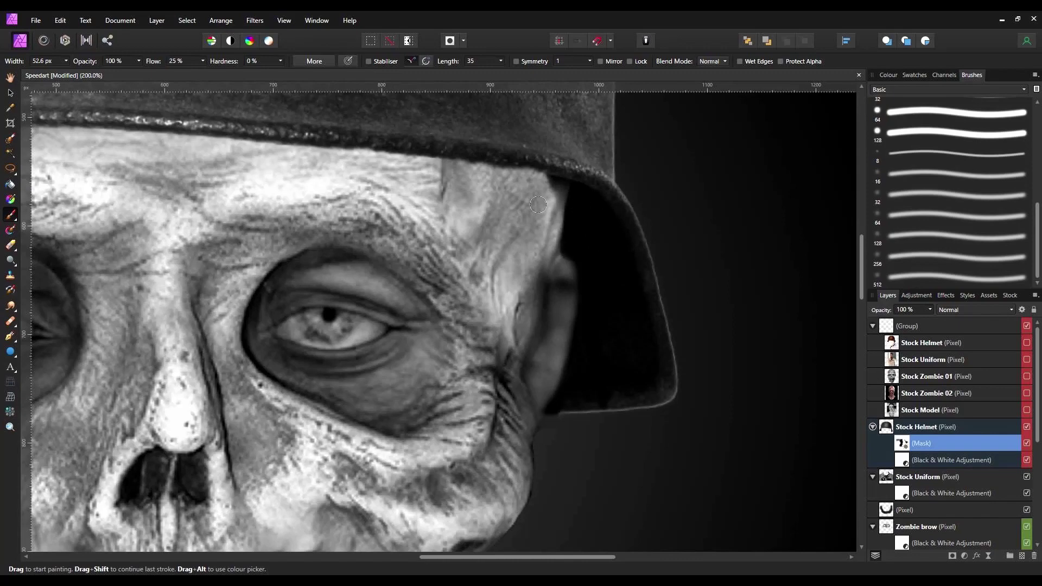
Paint on the Stock Helmet mask beneath the opposite side flap to blend the flap around the zombie's other ear
left_click_drag(272, 233, 771, 204)
left_click_drag(300, 279, 302, 312)
mouse_move(277, 301)
left_mouse_down()
mouse_move(255, 233)
mouse_move(271, 352)
mouse_move(219, 368)
mouse_move(225, 269)
left_mouse_up()
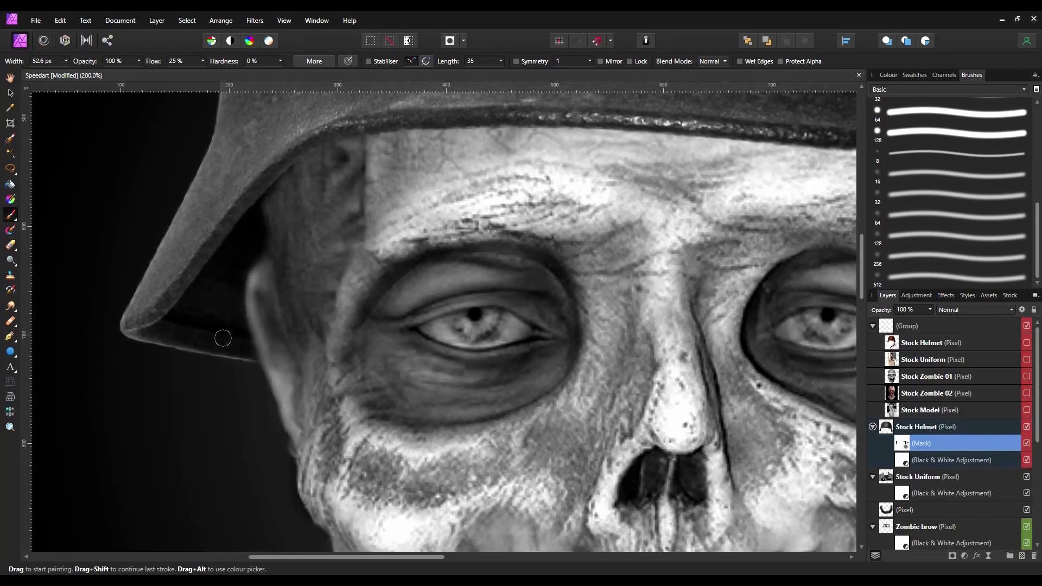
key("ctrl+0")
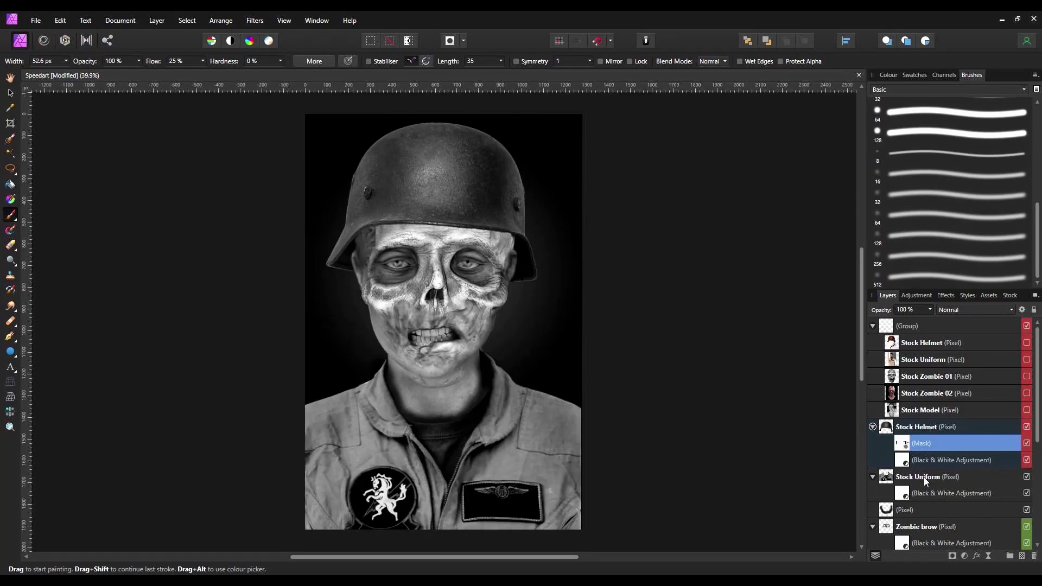
Add a pixel layer beneath the cut-out Stock Helmet and paint soft black shadows along the forehead and temples under the rim
key("ctrl+shift+n")
left_click(956, 277)
key("bracketleft")
key("bracketleft")
key("bracketleft")
key("bracketleft")
key("bracketleft")
left_click(887, 75)
key("ctrl+plus")
key("ctrl+plus")
left_click_drag(701, 247, 755, 316)
mouse_move(374, 190)
left_mouse_down()
mouse_move(353, 184)
mouse_move(566, 197)
mouse_move(577, 189)
mouse_move(477, 225)
mouse_move(326, 217)
mouse_move(283, 245)
left_mouse_up()
mouse_move(524, 193)
left_mouse_down()
mouse_move(713, 197)
mouse_move(666, 226)
left_mouse_up()
Deepen the shadow under the helmet rim with a black stroke and lower that shadow layer's opacity to 75%
key("e")
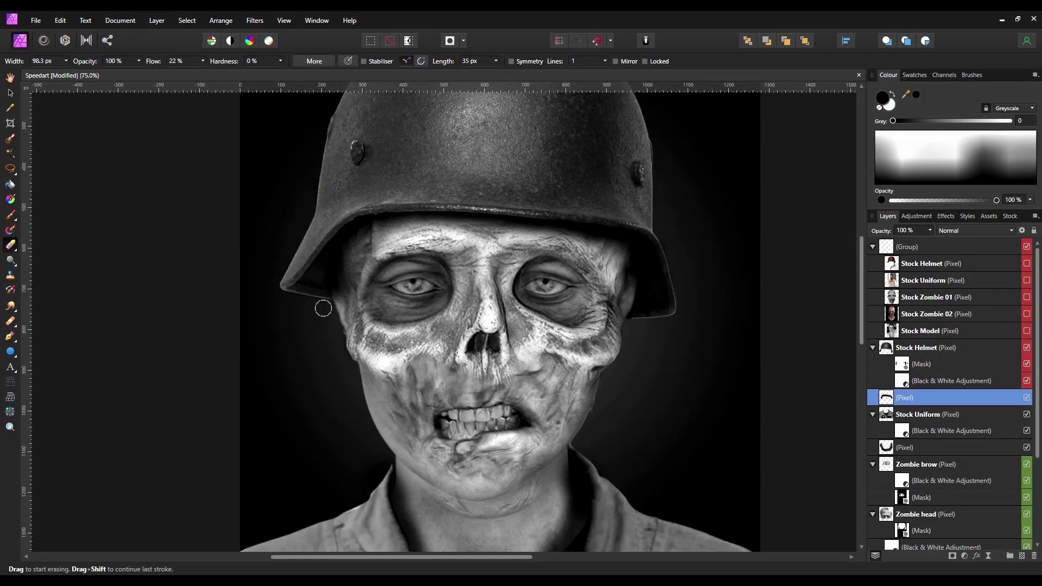
key("b")
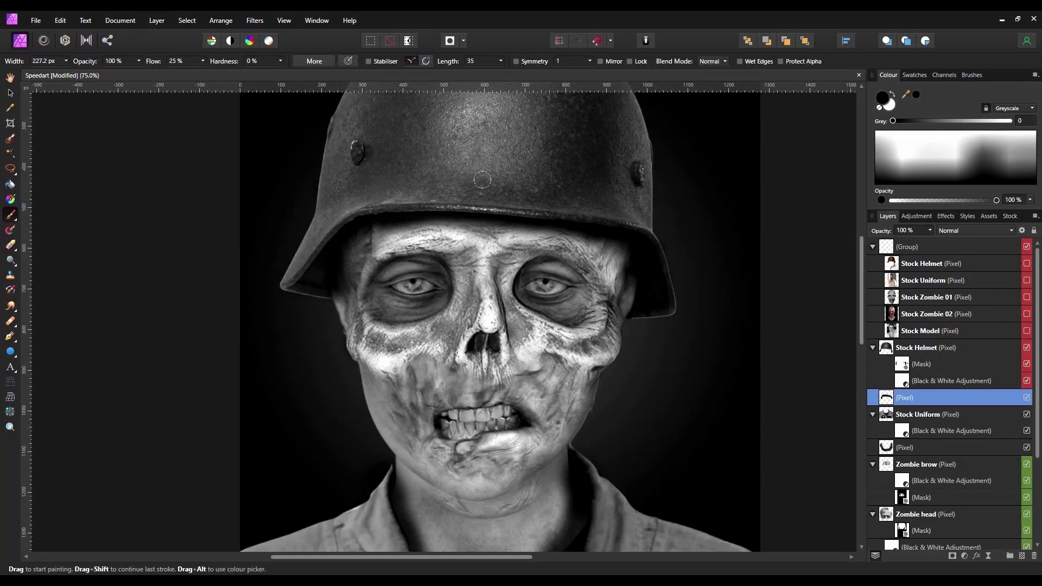
mouse_move(600, 210)
left_mouse_down()
mouse_move(455, 217)
mouse_move(343, 197)
left_mouse_up()
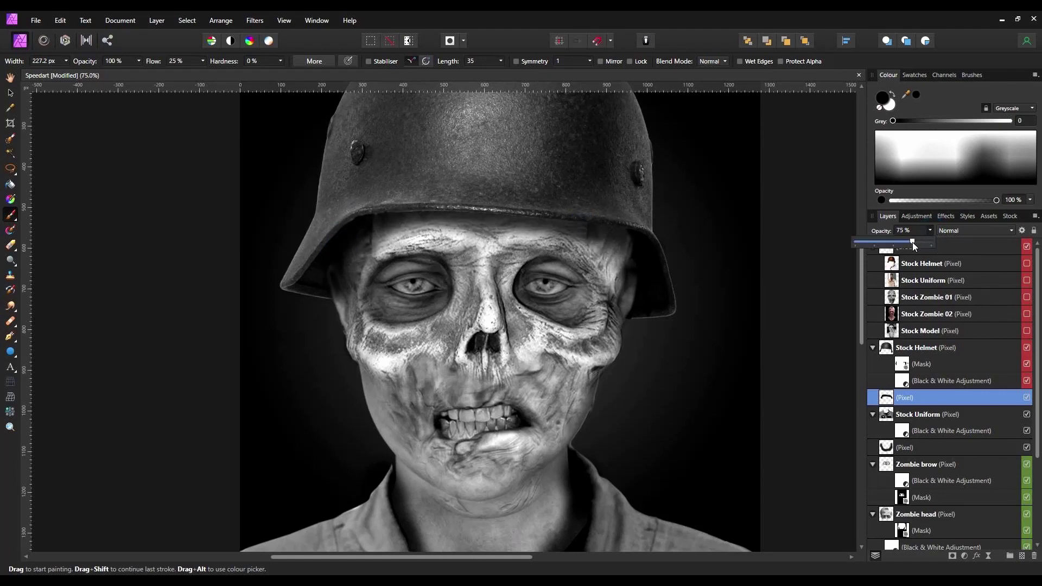
key("v")
left_click(798, 333)
key("ctrl+0")
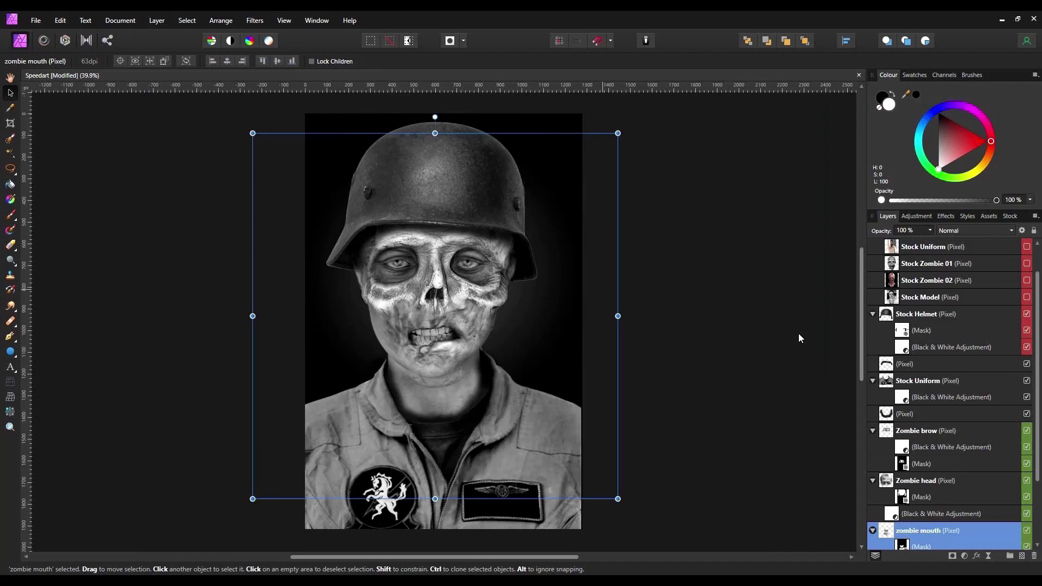
Merge all visible layers into a new pixel layer above the cut-out Stock Helmet
key("ctrl+d")
left_click(948, 314)
right_click(948, 314)
left_click(926, 153)
Try the Classic Camera 6, 8 and 9 presets on the merged layer in Analog Efex Pro 2, and cancel the filter
left_click(254, 20)
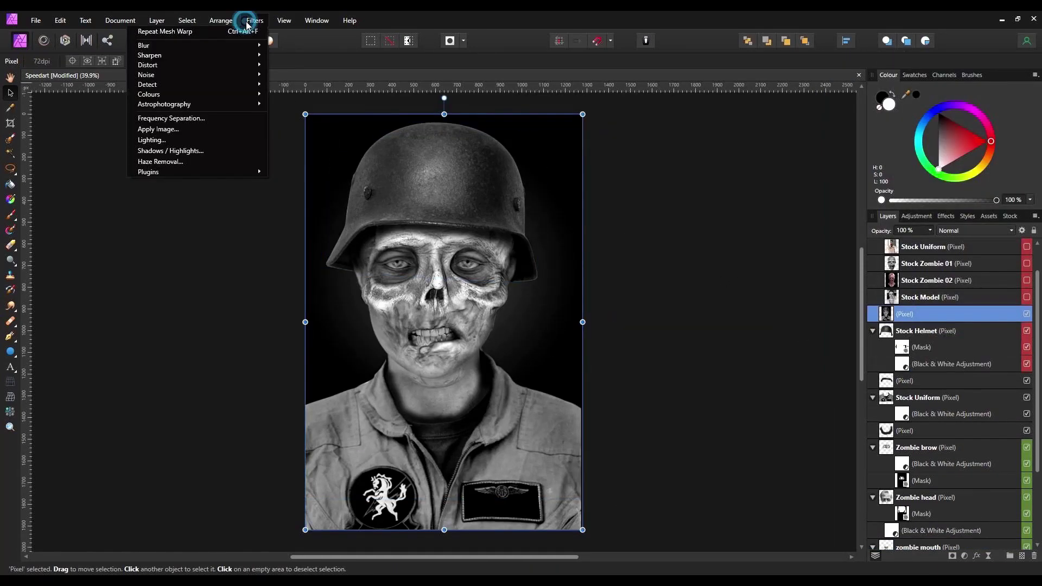
left_click(183, 181)
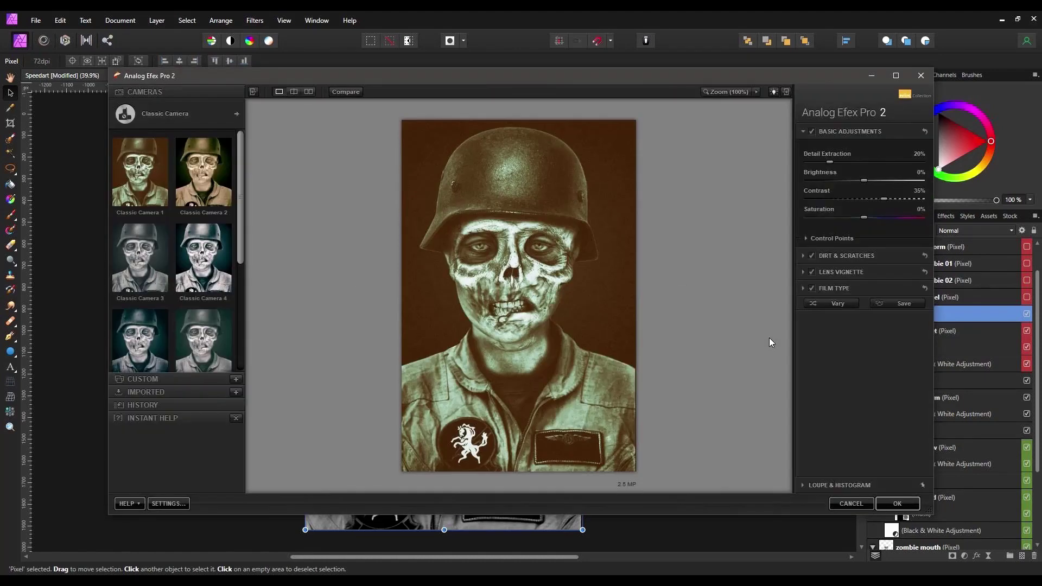
scroll(174, 250, "down", 3)
left_click(141, 163)
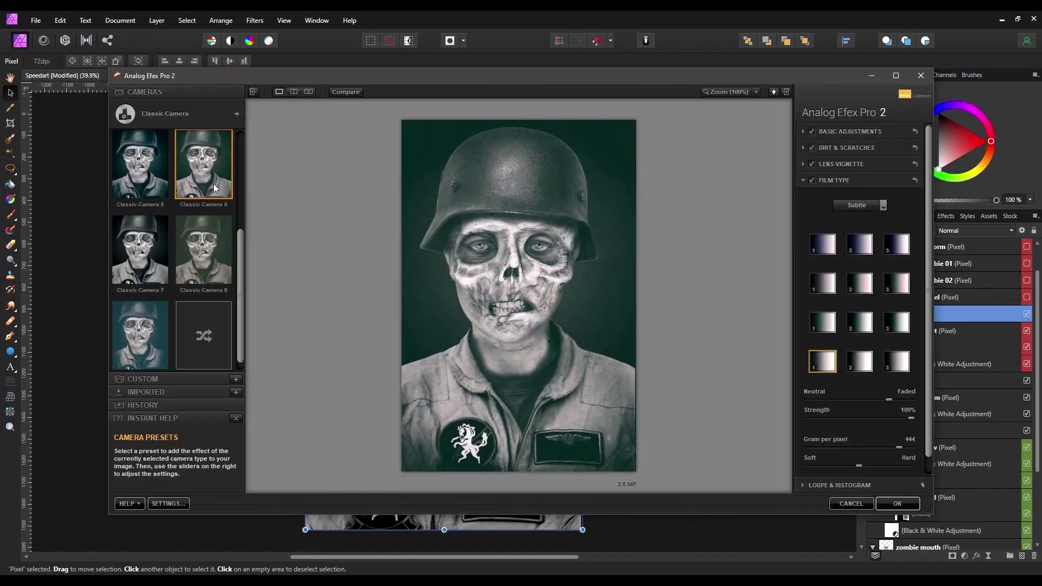
left_click(190, 268)
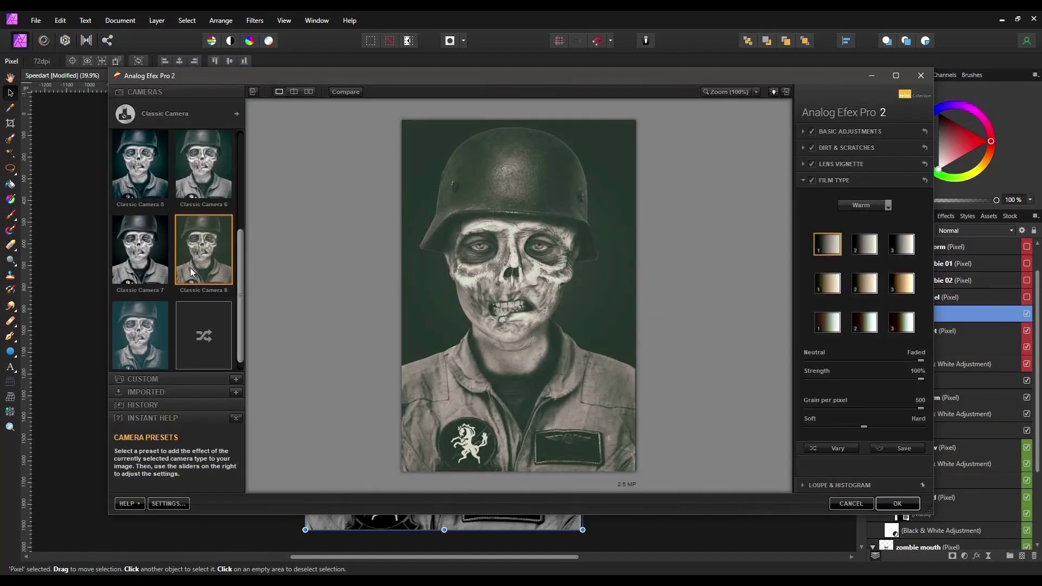
left_click(145, 333)
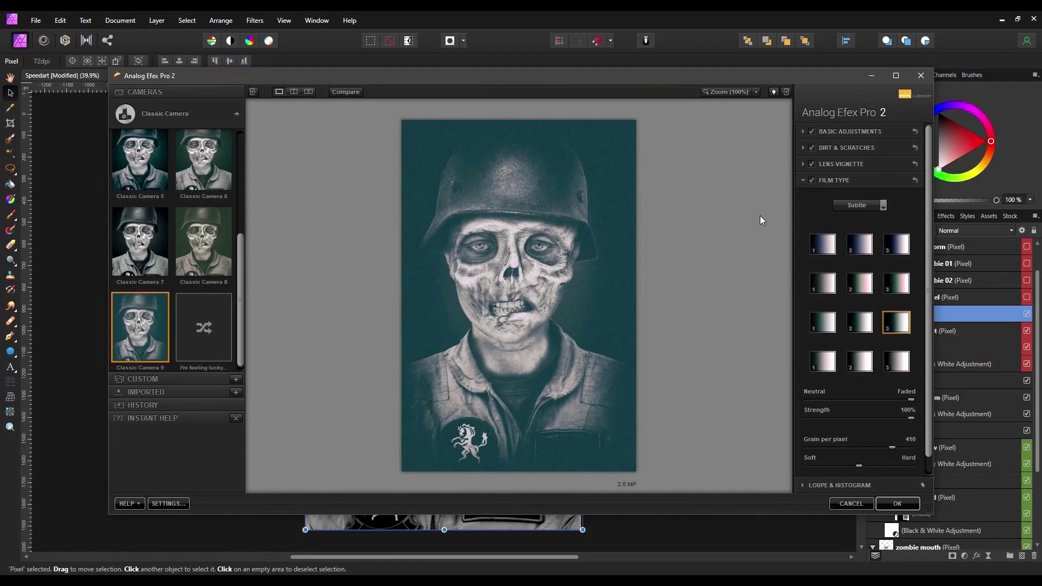
left_click(851, 504)
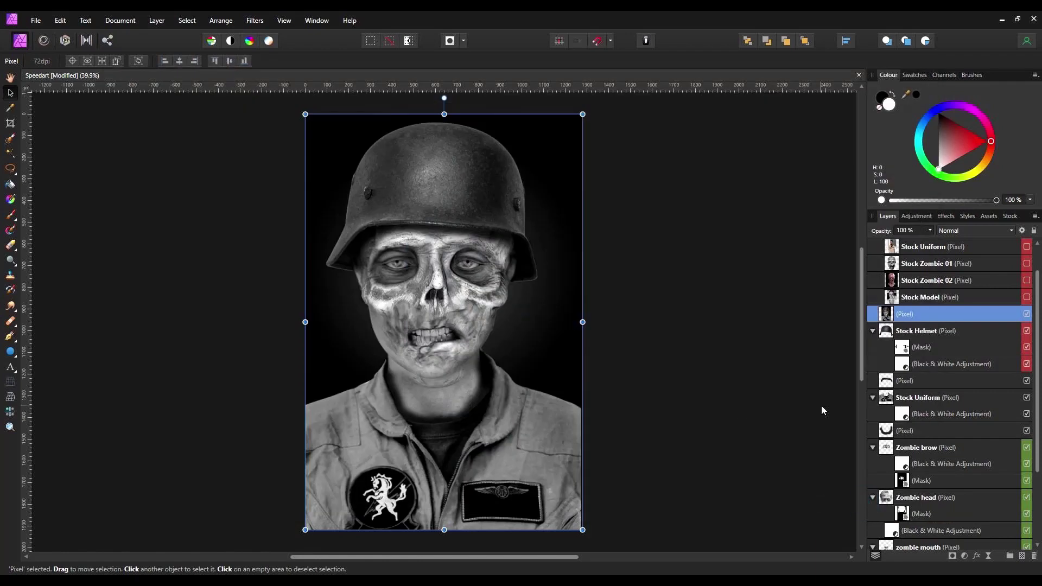
Place pngegg.png, the biohazard symbol, on the helmet's front, scaled small, tilted slightly clockwise and centred
scroll(935, 380, "up", 2)
left_click(35, 20)
left_click(23, 249)
double_click(357, 201)
left_click_drag(408, 152, 467, 208)
left_click_drag(408, 153, 415, 160)
left_click_drag(441, 143, 443, 142)
left_click_drag(437, 188, 433, 182)
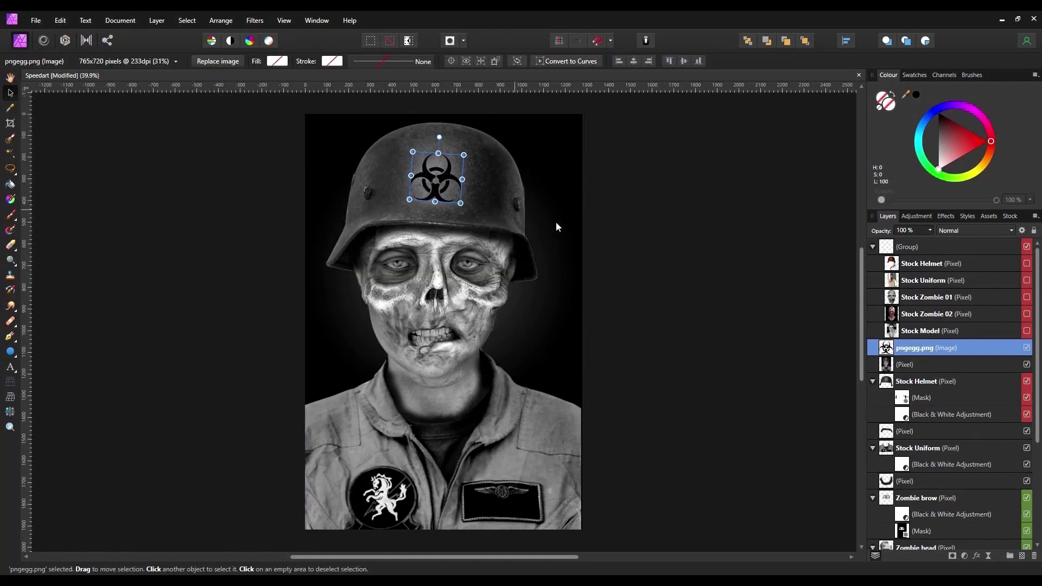
Set the biohazard symbol's blend mode to Soft Light and deselect it
left_click(11, 80)
left_click(11, 92)
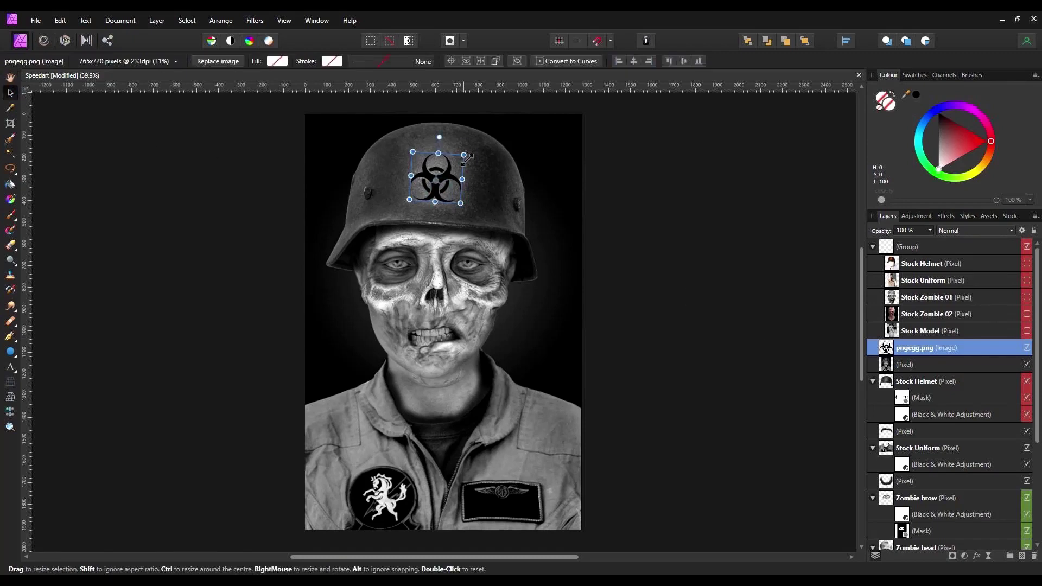
left_click(10, 79)
left_click(972, 231)
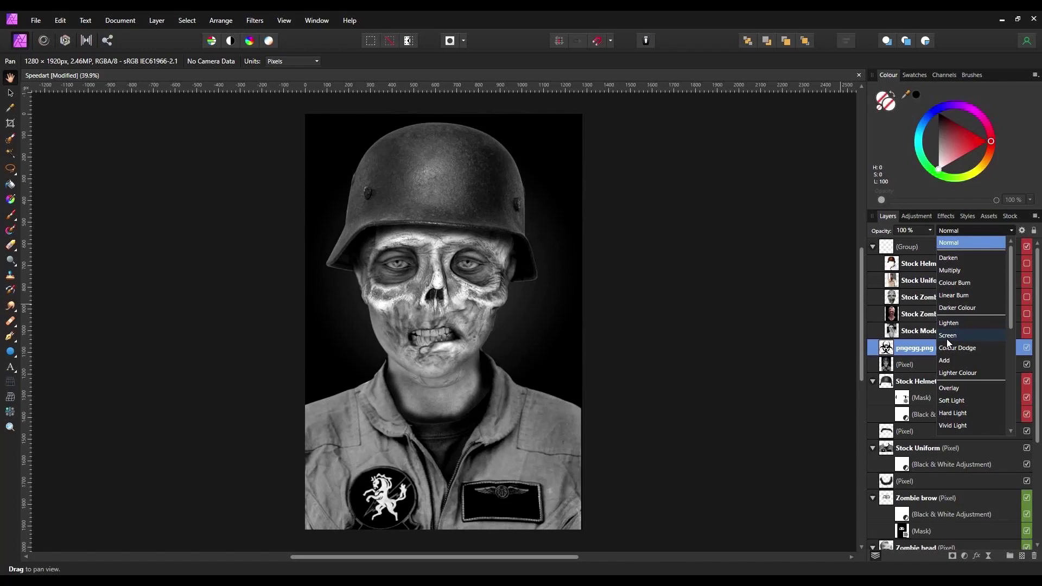
left_click(952, 401)
key("v")
left_click(699, 341)
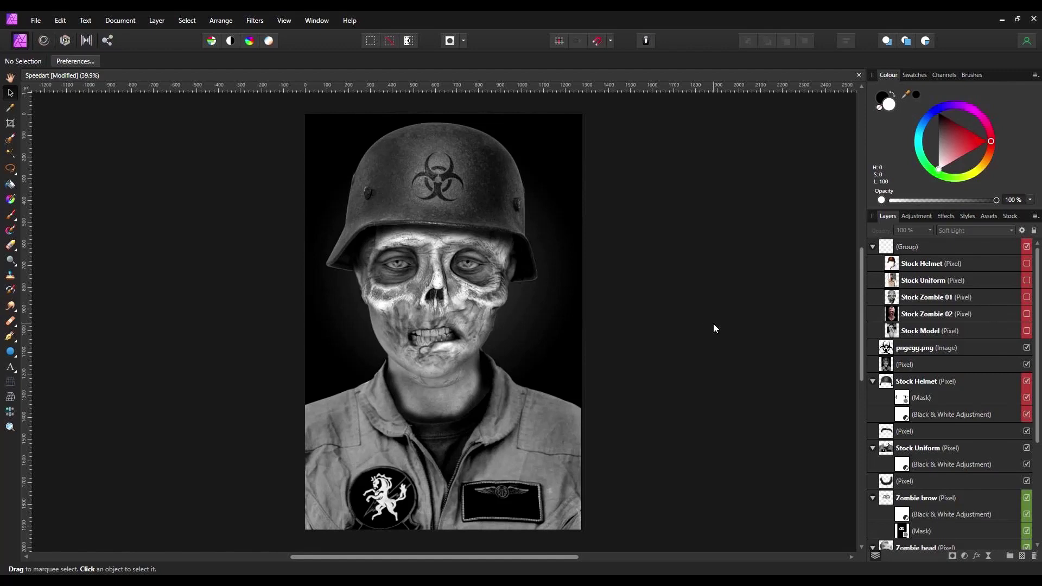
Delete the merged pixel layer below pngegg.png and clear the selection
left_click(891, 366)
left_click(1034, 556)
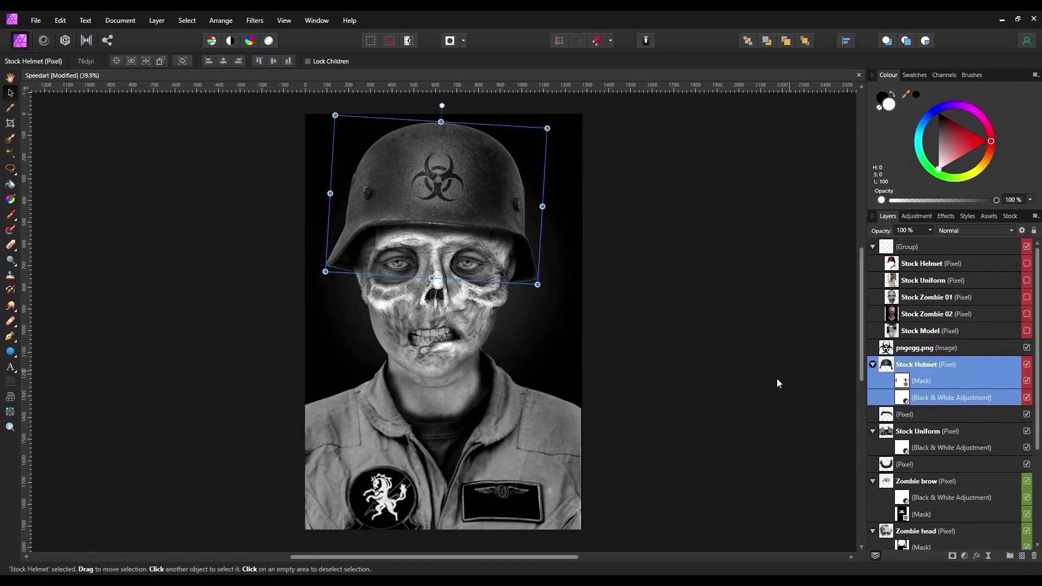
left_click(621, 383)
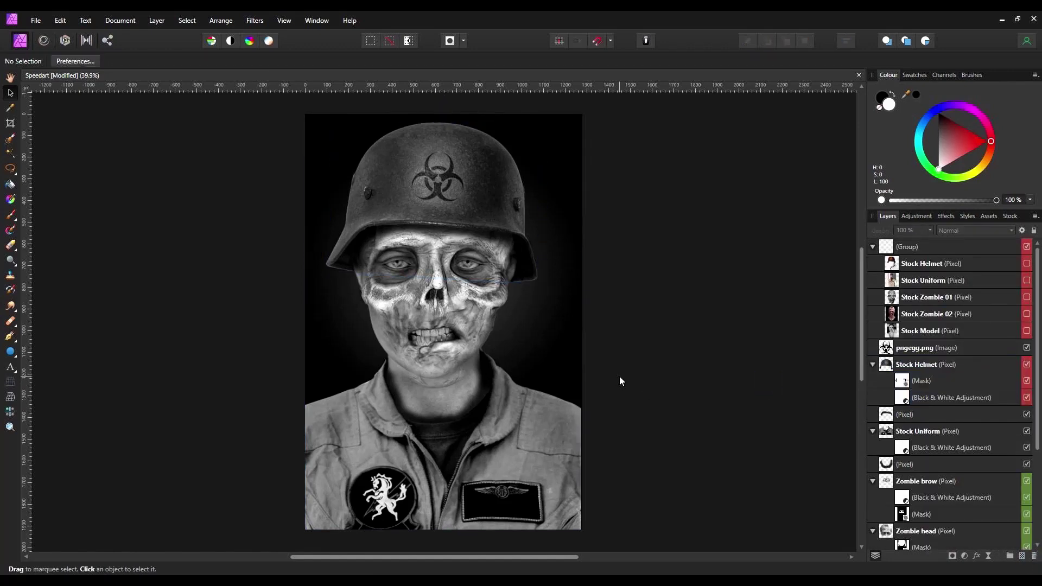
Place wispy_fog.png from the Fog Overlays by Paper Farms assets over the portrait and move it up
left_click(989, 216)
left_click(914, 229)
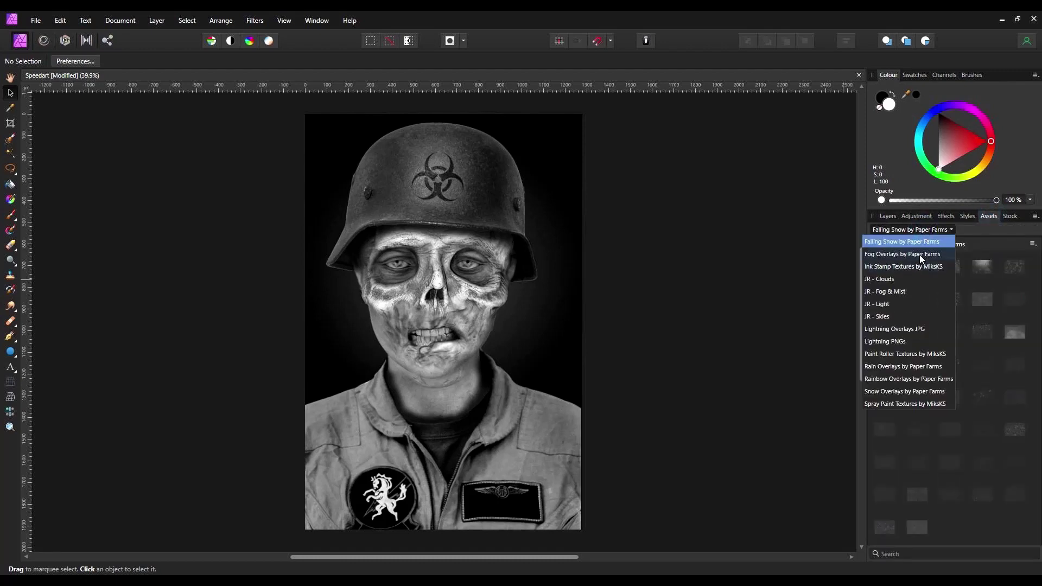
left_click(919, 241)
left_click(1015, 365)
left_click_drag(283, 386, 740, 472)
left_click_drag(512, 411, 500, 204)
Flip the fog vertically and enlarge it beyond the canvas width, positioned over the head and upper background
right_click(373, 300)
mouse_move(404, 446)
left_click(317, 481)
left_click_drag(495, 324, 495, 248)
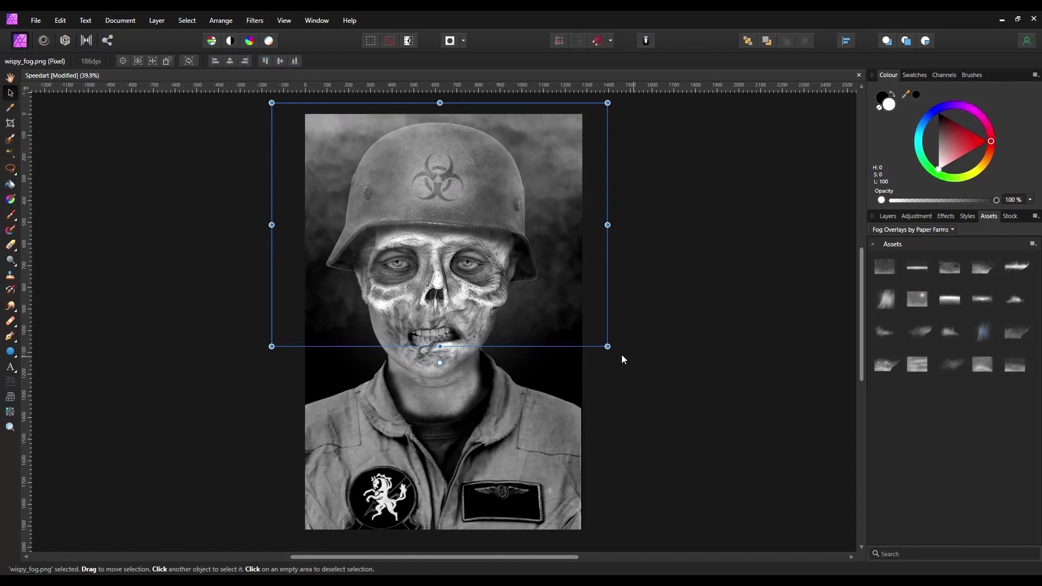
left_click_drag(609, 346, 646, 374)
left_click_drag(543, 303, 522, 300)
left_click_drag(625, 372, 721, 442)
left_click_drag(626, 398, 585, 388)
Move the wispy_fog.png layer down the stack to directly above the bottom Fill layer
left_click(876, 216)
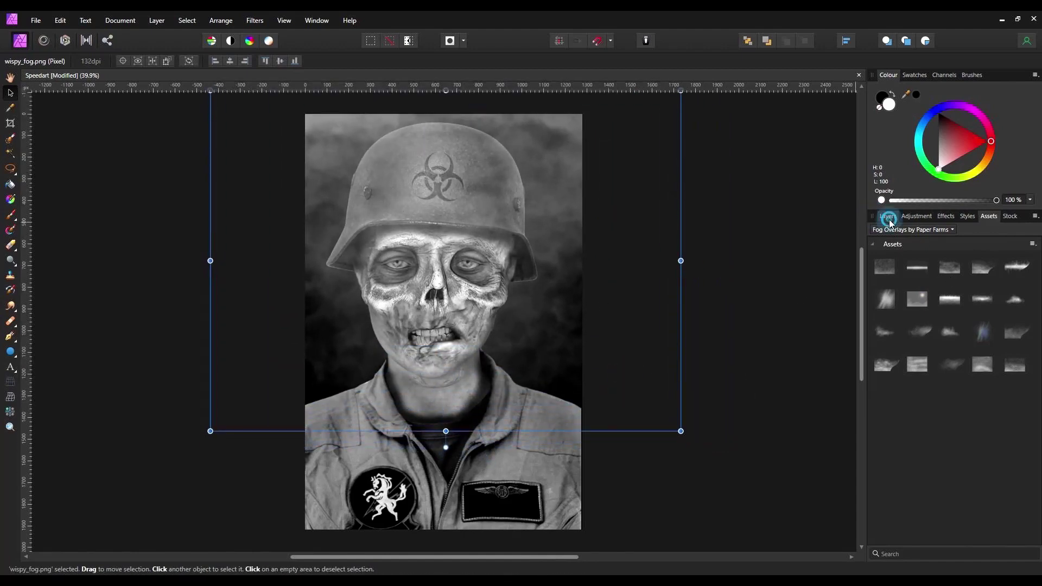
scroll(981, 467, "up", 5)
left_click_drag(891, 249, 885, 522)
left_click(713, 363)
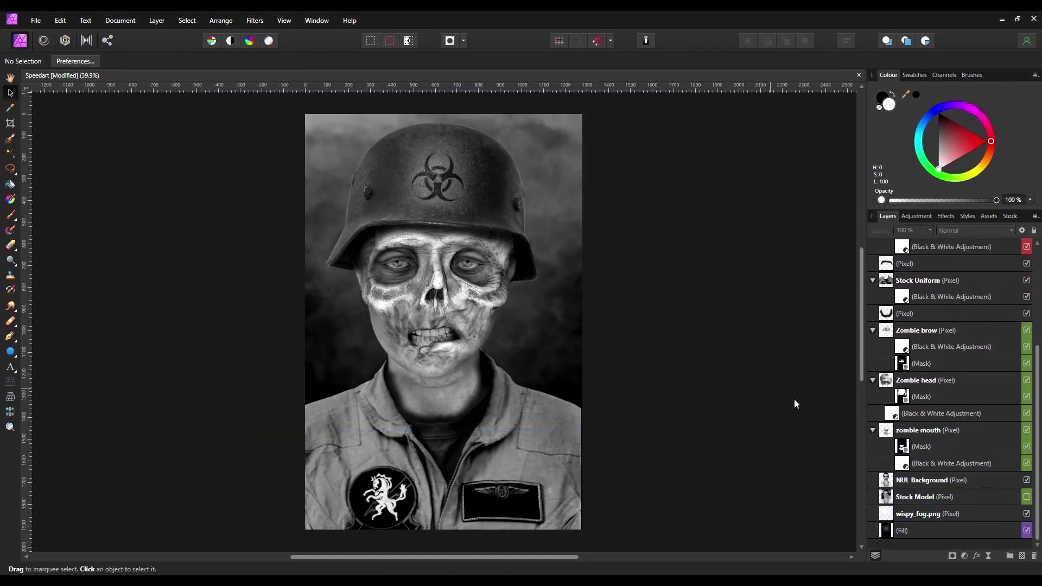
Duplicate the wispy_fog.png layer, move the copy lower and flip it
left_click(929, 514)
key("ctrl+j")
left_click_drag(558, 186, 554, 280)
right_click(398, 309)
mouse_move(434, 185)
left_click(345, 223)
Restack the fog copy directly below the cut-out Stock Helmet and shift it down over the uniform
left_click_drag(888, 520, 901, 398)
left_click_drag(460, 394, 493, 472)
left_click(696, 400)
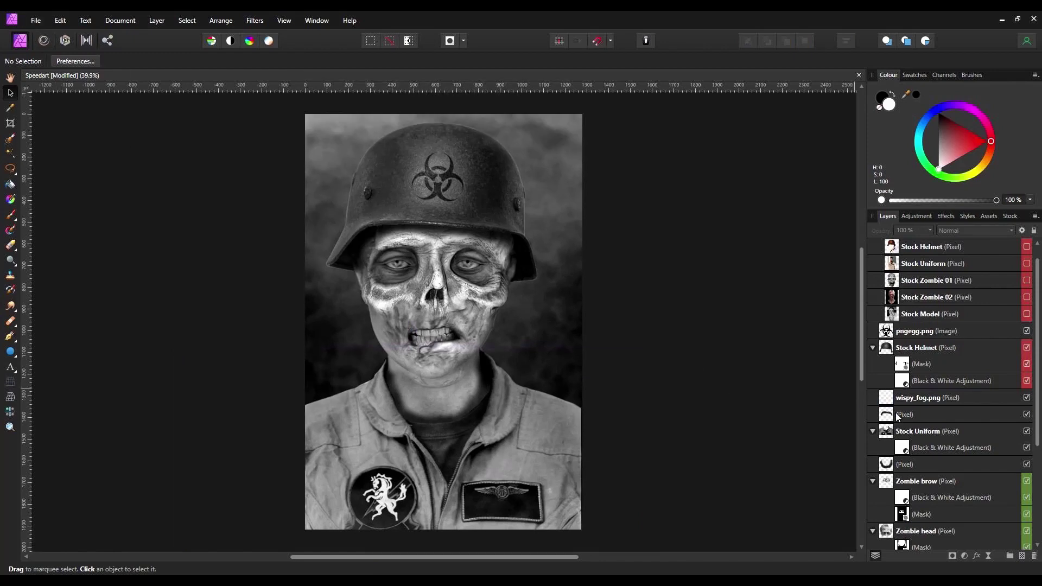
left_click(923, 348)
scroll(925, 380, "up", 1)
left_click(926, 418)
left_click(671, 305)
Place the starry night-sky Unsplash photo on the canvas, wider than the portrait
left_click(35, 20)
left_click(31, 256)
double_click(457, 192)
left_click_drag(281, 153, 722, 537)
left_click_drag(512, 299, 447, 371)
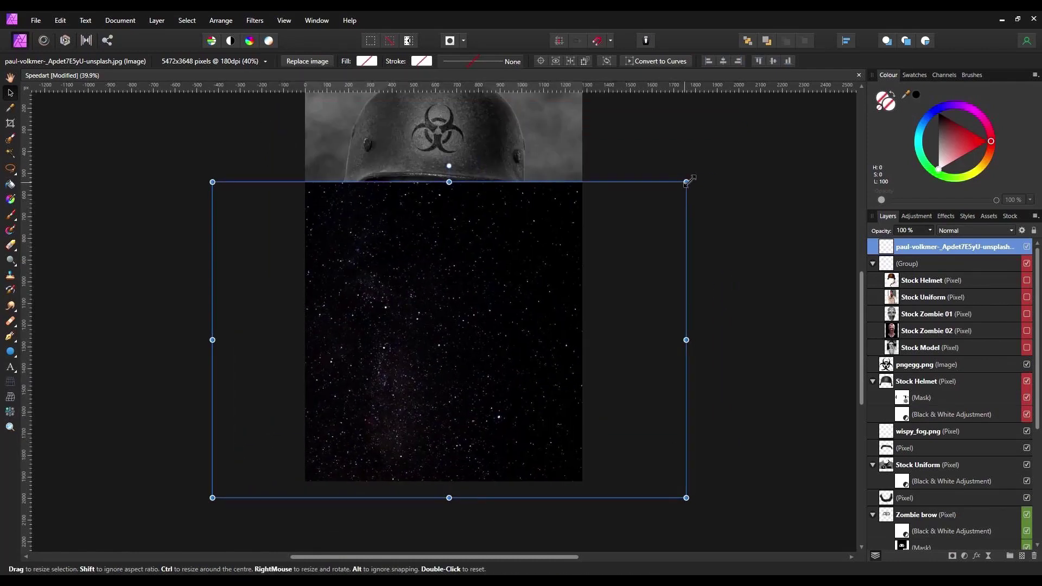
Enlarge and reposition the starry-sky image until it covers the whole canvas
scroll(688, 182, "up", 3)
left_click_drag(686, 232, 740, 193)
left_click_drag(476, 193, 476, 186)
left_click_drag(740, 186, 831, 128)
left_click_drag(590, 339, 530, 311)
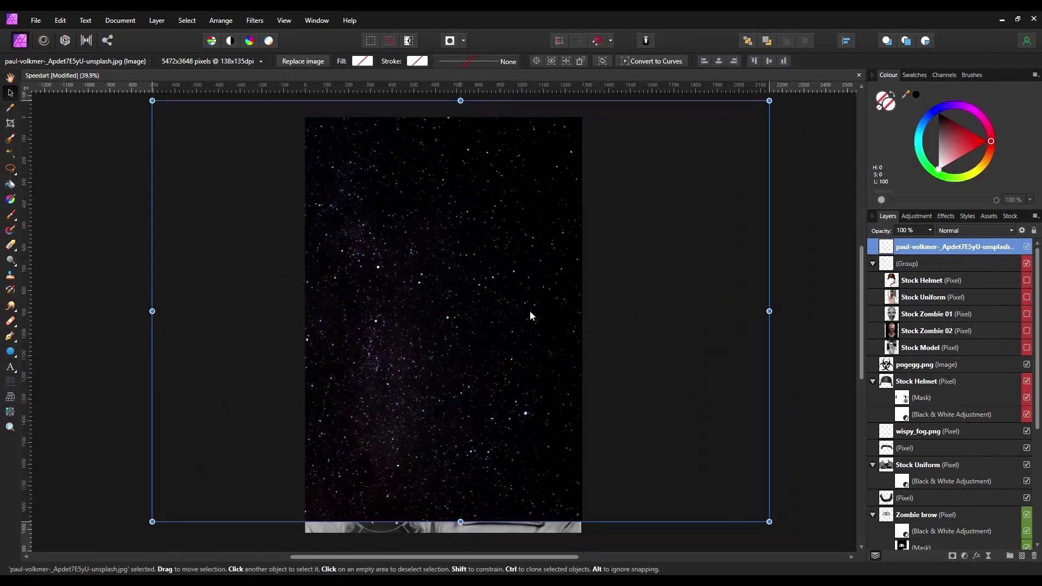
left_click_drag(769, 522, 811, 541)
Move the starry-sky layer directly above pngegg.png and set its blend mode to Screen
left_click_drag(898, 284, 912, 356)
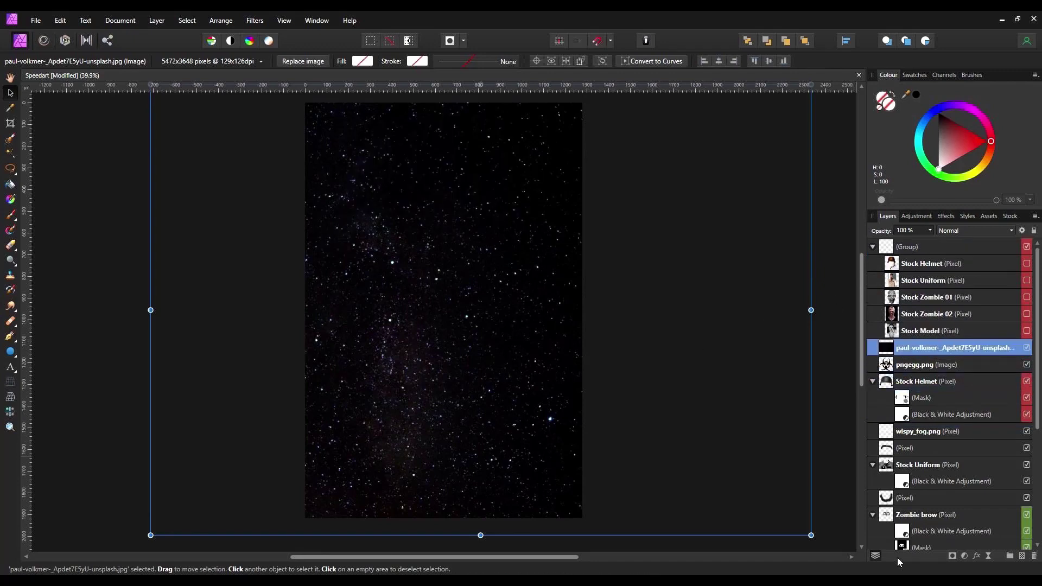
left_click(957, 230)
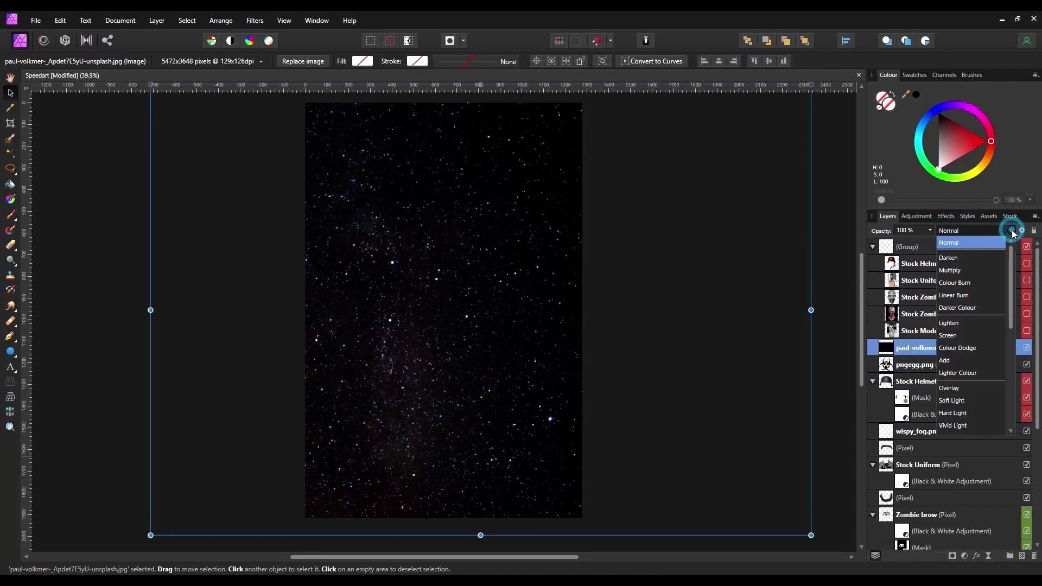
left_click(948, 336)
Add a Black & White adjustment and nest it inside the starry-sky layer
left_click(964, 556)
left_click(907, 337)
left_click_drag(728, 361, 775, 387)
left_click(836, 317)
left_click_drag(888, 347, 897, 364)
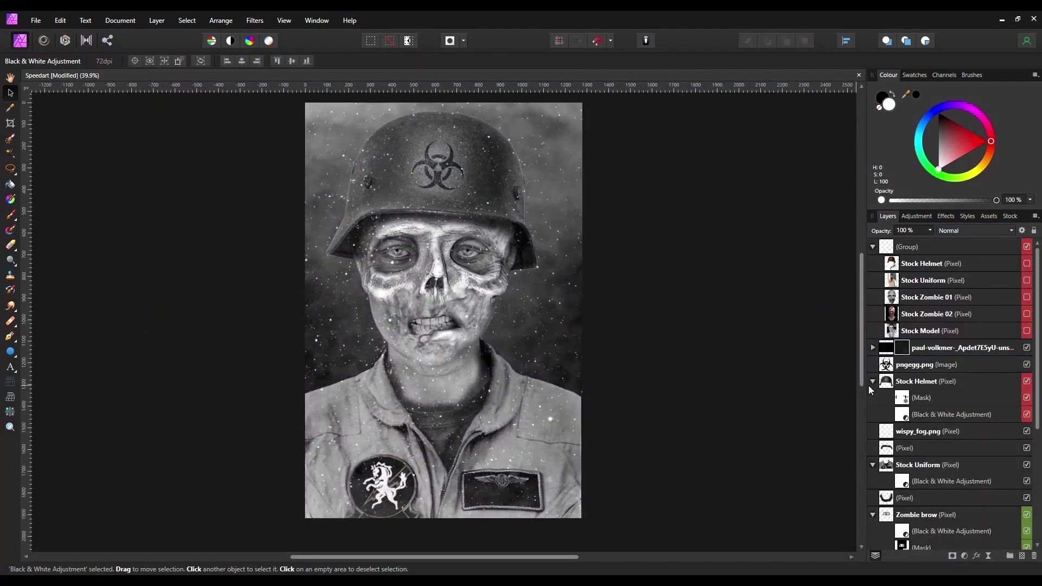
Add a mask to the starry-sky layer and invert it to hide all the stars
left_click(887, 347)
left_click(952, 556)
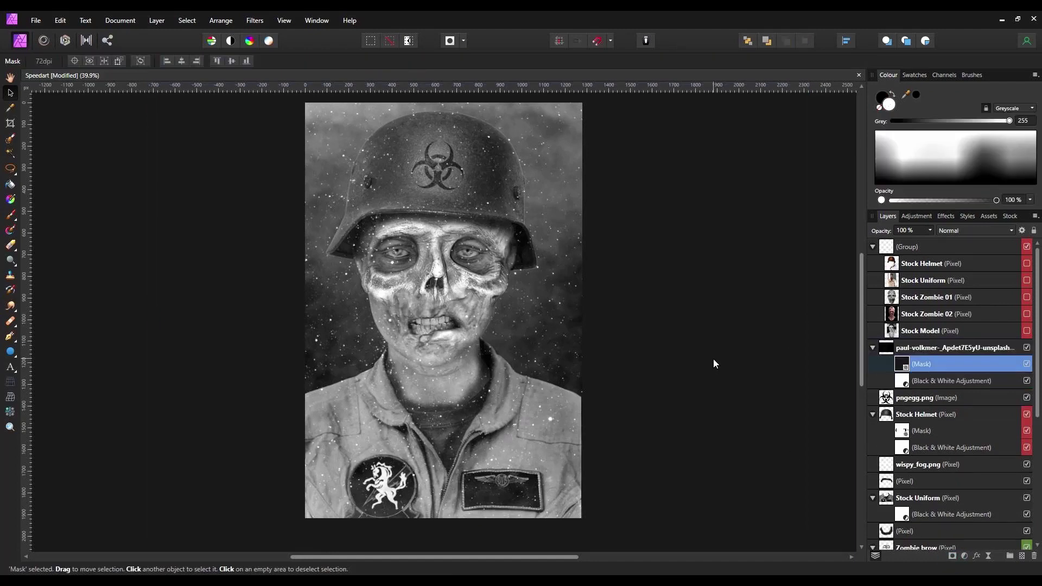
key("ctrl+i")
Paint white on the mask with a soft 512 px brush to reveal stars around the figure and faintly over the uniform
left_click(11, 215)
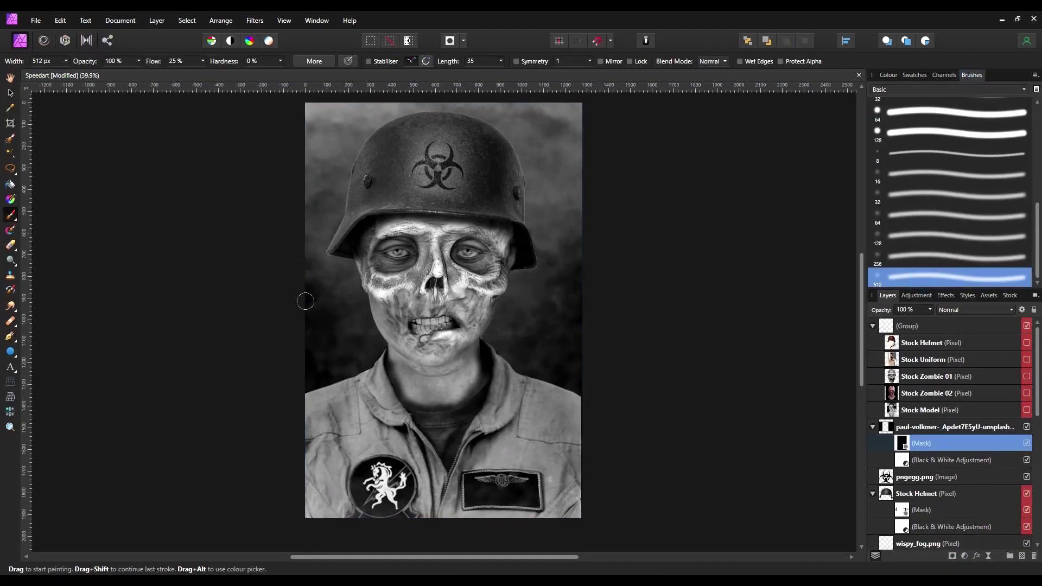
left_click(888, 75)
mouse_move(273, 100)
left_mouse_down()
mouse_move(301, 117)
mouse_move(300, 321)
mouse_move(308, 316)
mouse_move(318, 466)
mouse_move(565, 481)
mouse_move(564, 306)
mouse_move(528, 97)
left_mouse_up()
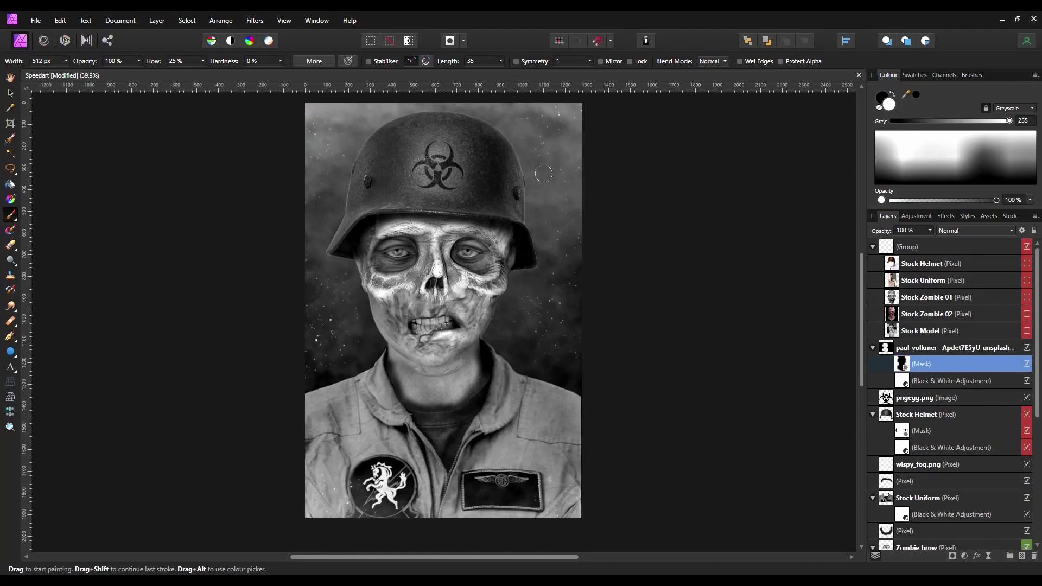
left_click_drag(346, 439, 394, 464)
left_click(10, 92)
left_click(744, 359)
left_click(840, 394)
Merge all visible layers into a new pixel layer directly above the starry-sky layer
left_click(930, 345)
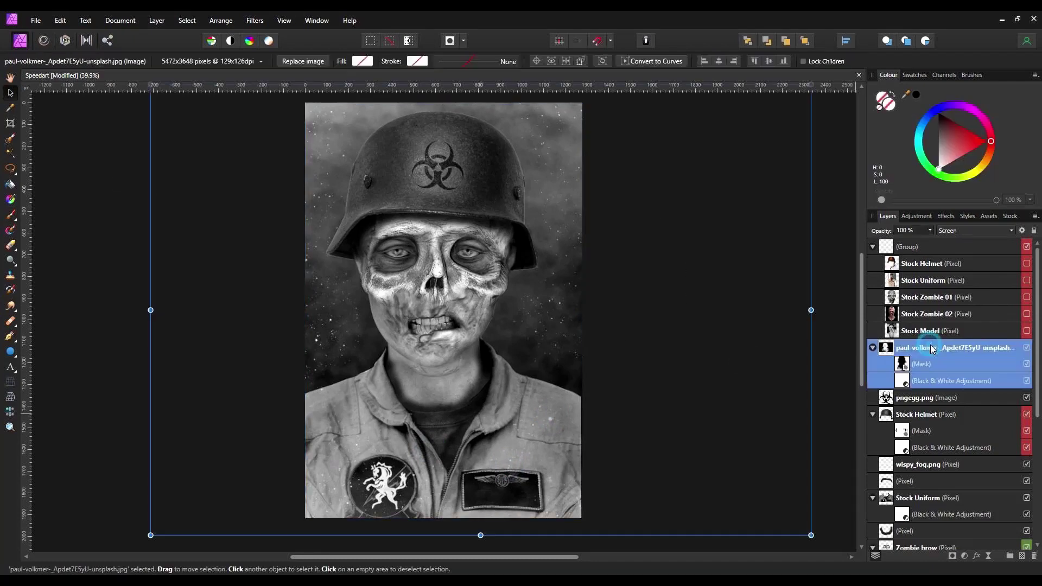
right_click(930, 348)
left_click(923, 190)
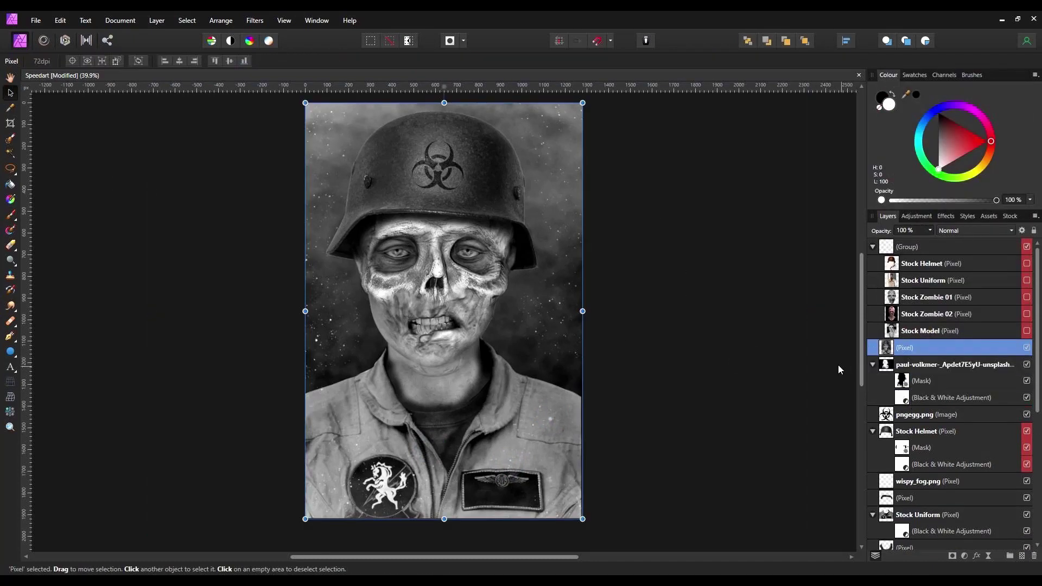
scroll(785, 340, "up", 1)
Apply Analog Efex Pro 2 to the merged layer using the Classic Camera 9 preset with variant 3 in the Subtle film type's third row
left_click(254, 20)
mouse_move(161, 173)
mouse_move(89, 176)
left_click(163, 173)
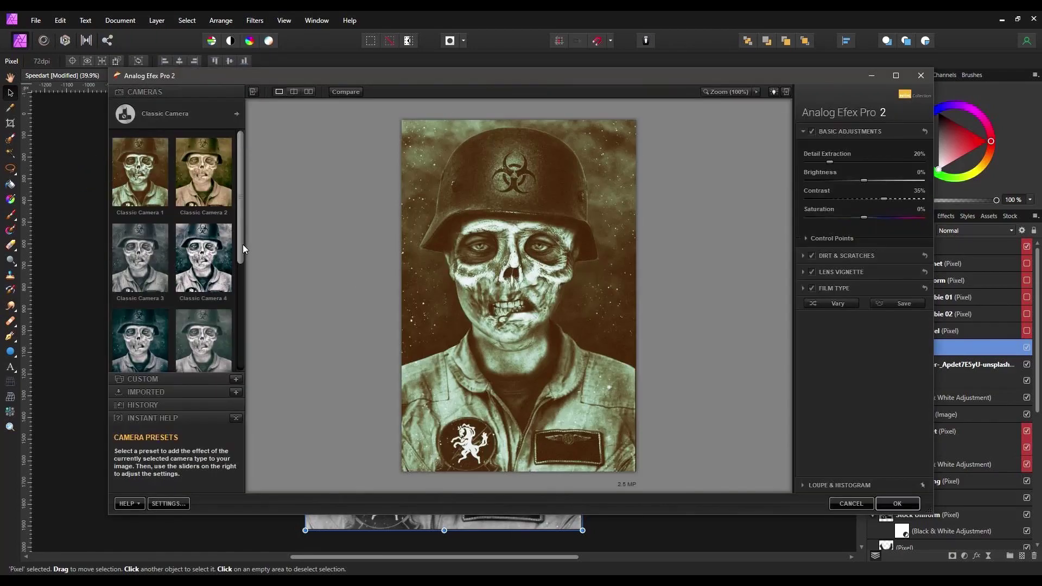
left_click_drag(243, 244, 237, 331)
left_click(140, 326)
left_click(899, 326)
left_click(897, 283)
left_click(898, 322)
left_click(897, 504)
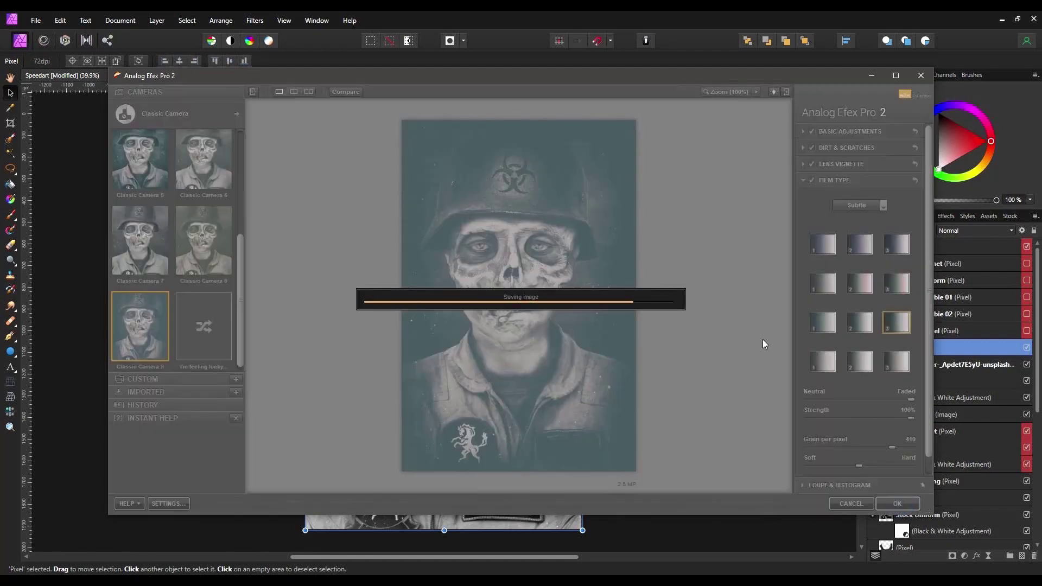
Develop the merged layer in the Develop Persona with Blackpoint 11%, Contrast 17% and Clarity 84%
left_click(65, 41)
mouse_move(946, 313)
left_mouse_down()
mouse_move(935, 314)
mouse_move(954, 314)
left_mouse_up()
left_click_drag(946, 386, 982, 411)
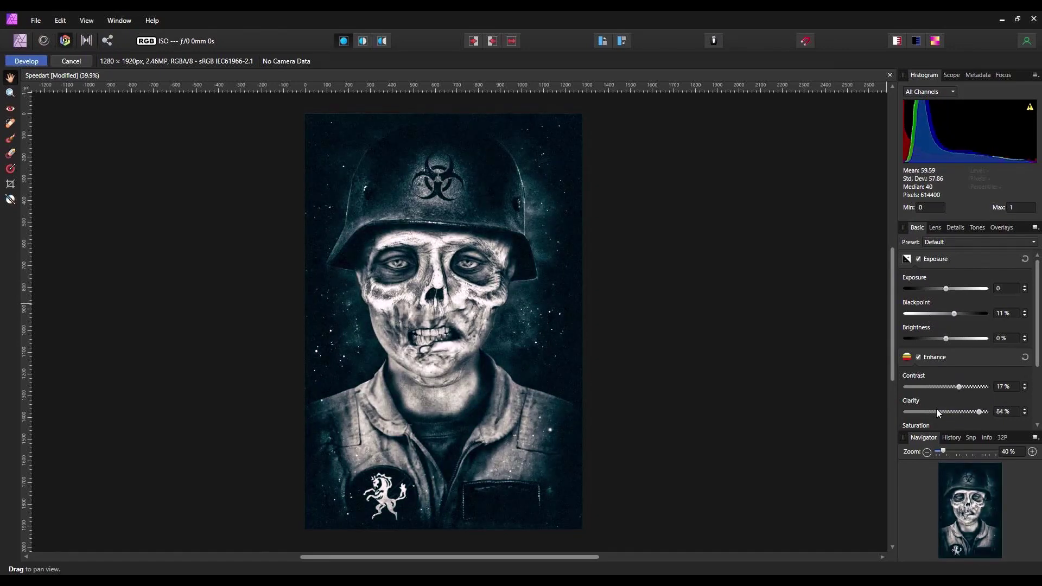
key("ctrl+plus")
key("ctrl+plus")
scroll(740, 347, "up", 5)
scroll(740, 346, "down", 9)
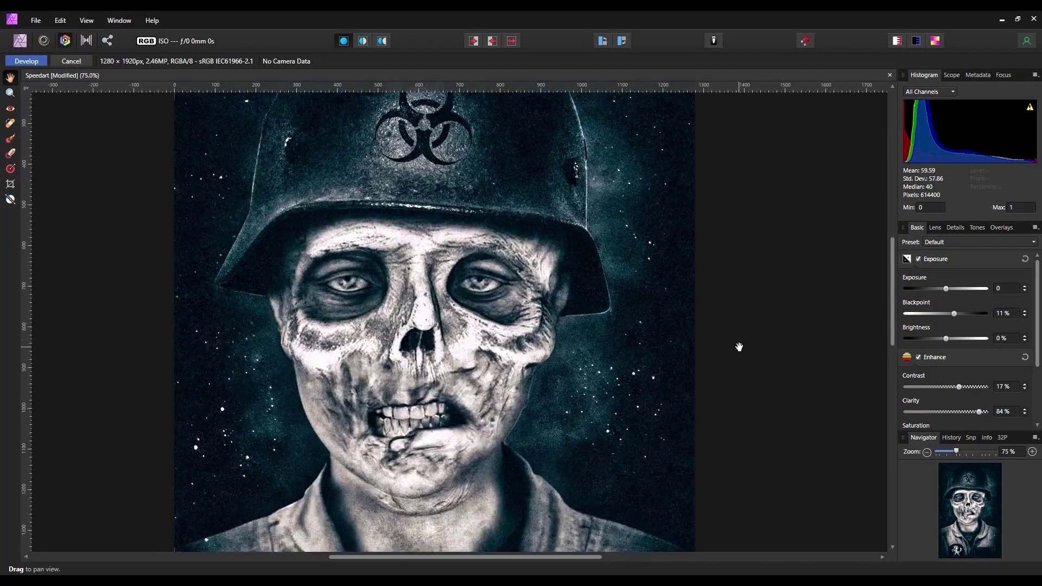
key("ctrl+0")
left_click(40, 62)
Deselect everything, hide the interface panels and fit the finished portrait to the view
left_click(644, 371)
key("Escape")
key("Tab")
key("ctrl+0")
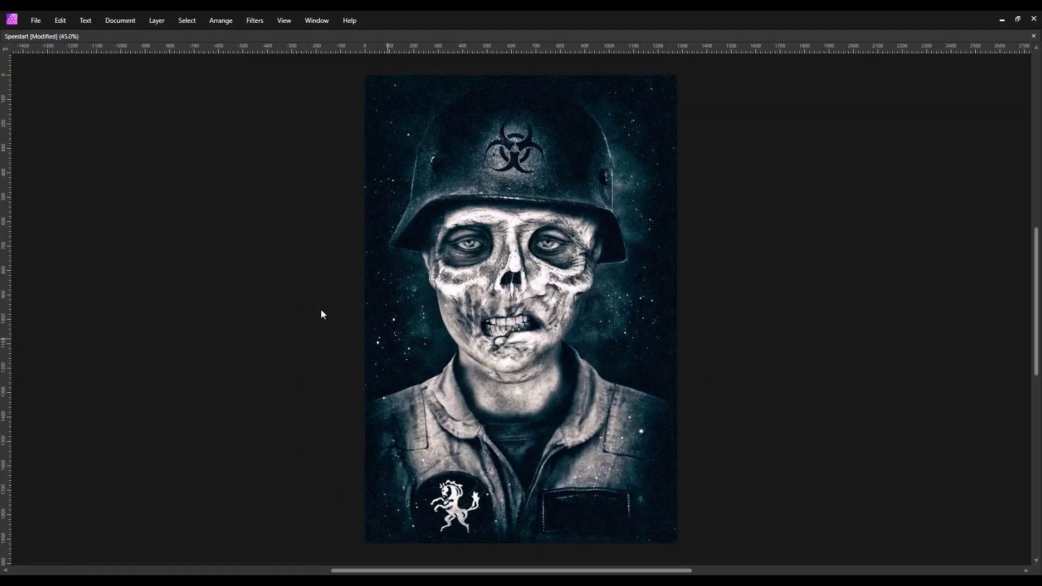